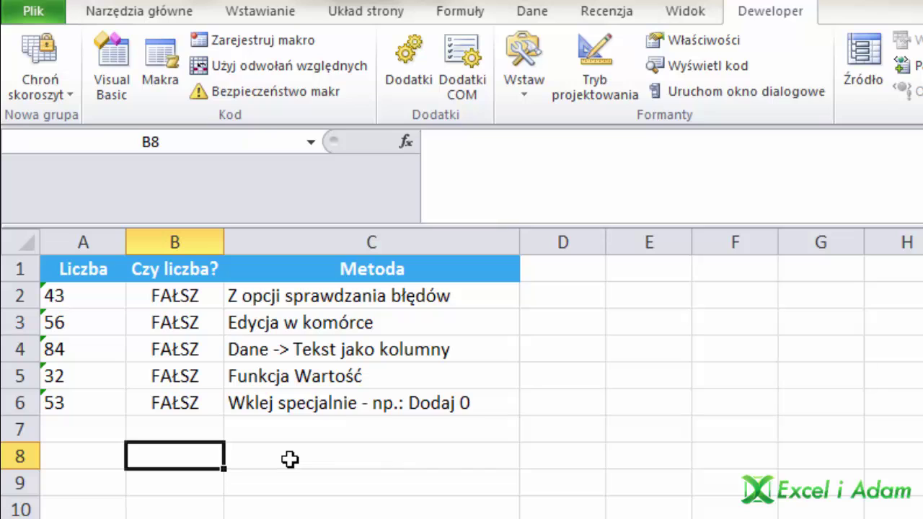
Step: Inspect the text-stored numbers in A2:A6 and B2's CZY.LICZBA check formula
click(99, 299)
click(101, 324)
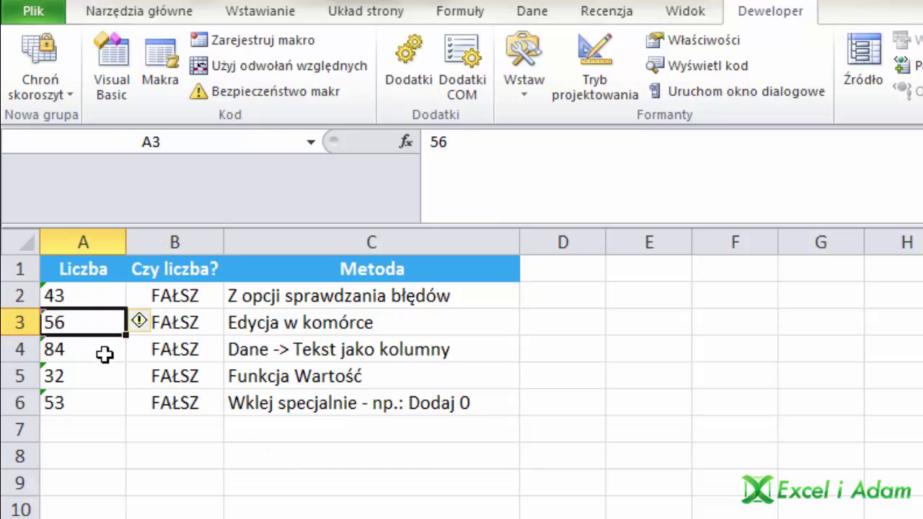
click(103, 349)
click(96, 374)
click(96, 401)
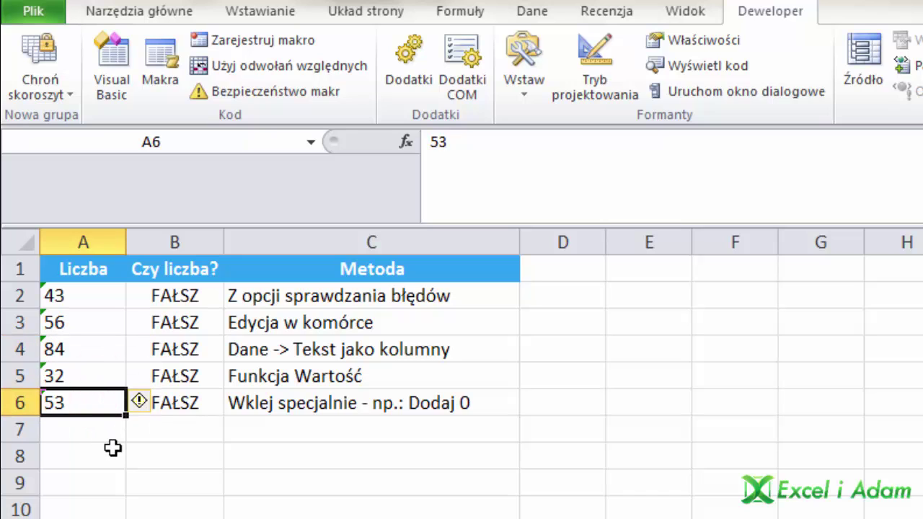
click(171, 302)
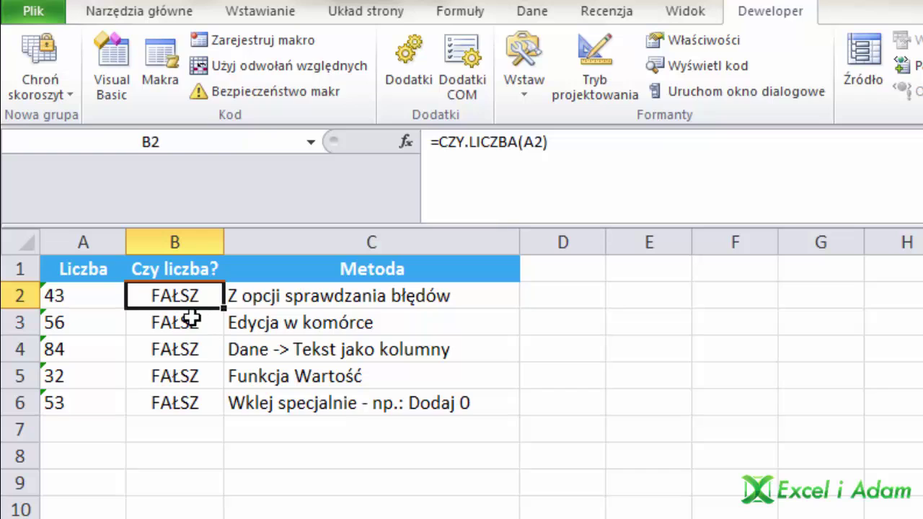
key(F2)
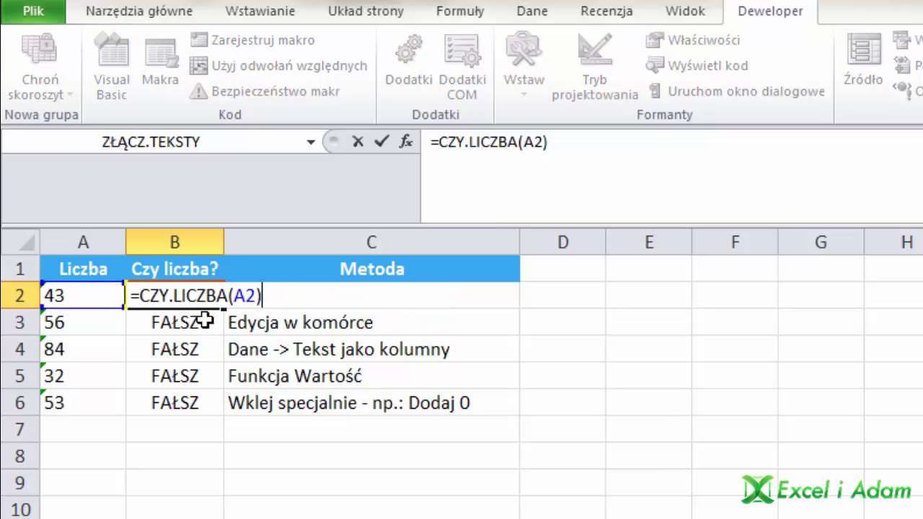
key(Escape)
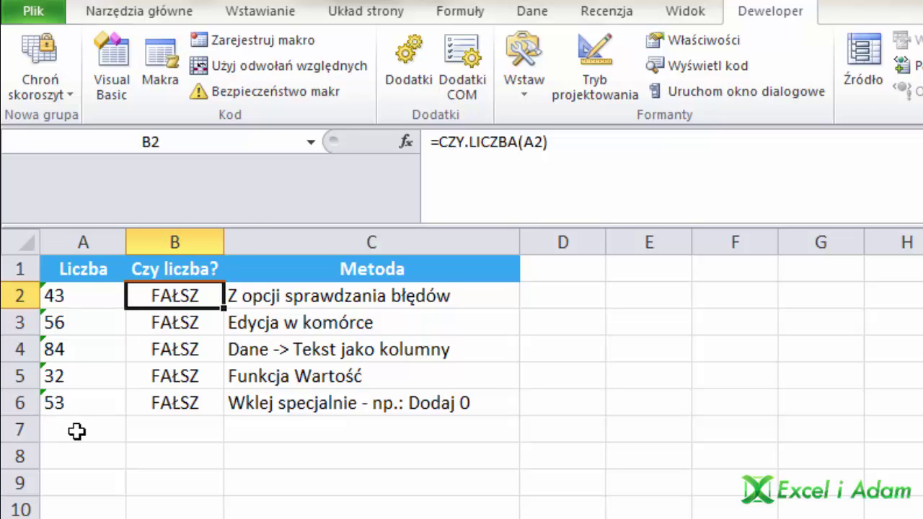
ctrl+scroll(76, 429, up, 1)
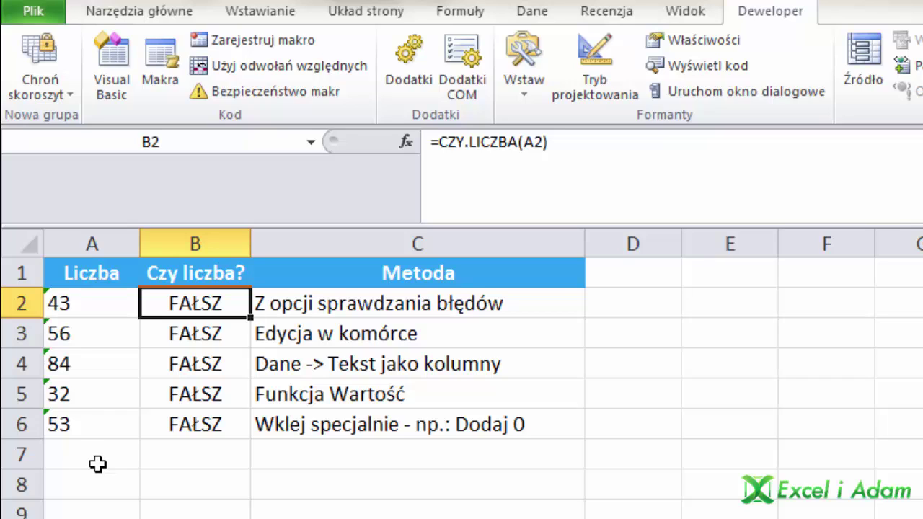
Step: Convert A2's text 43 to a number with the error-check option Konwertuj na liczbę
click(118, 303)
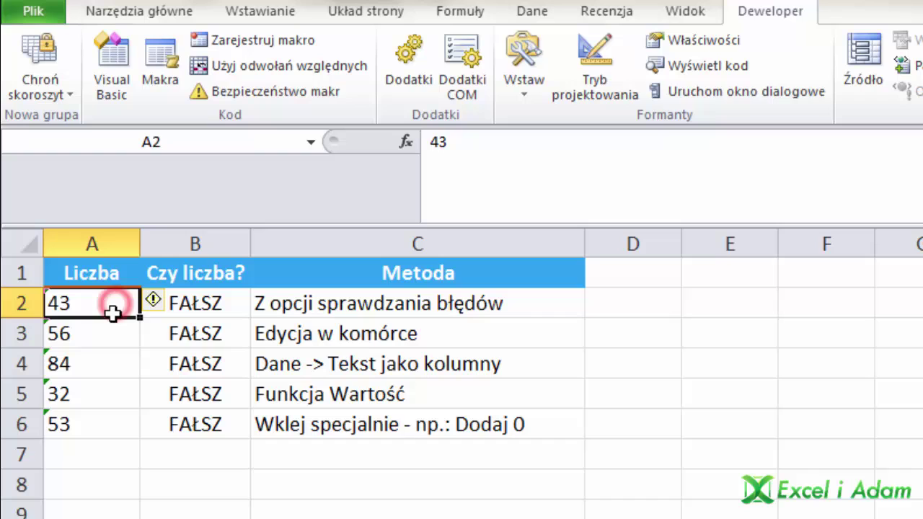
click(170, 305)
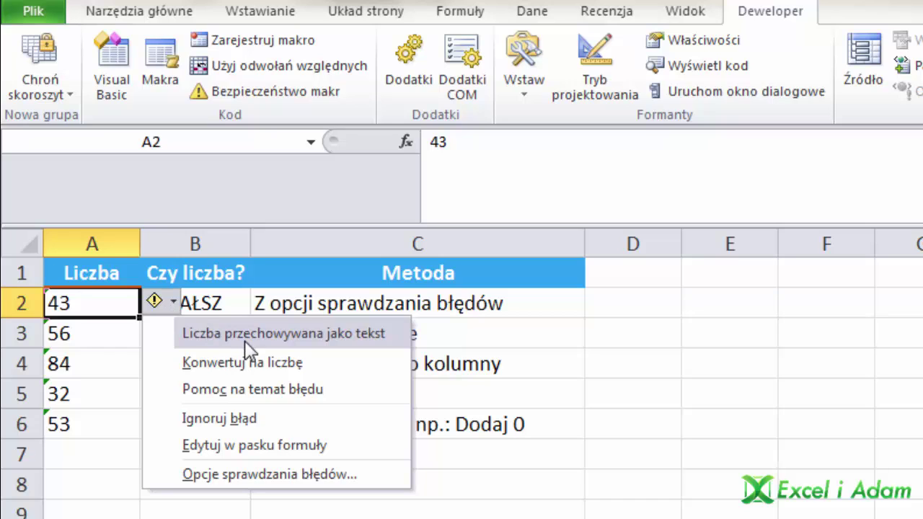
click(262, 369)
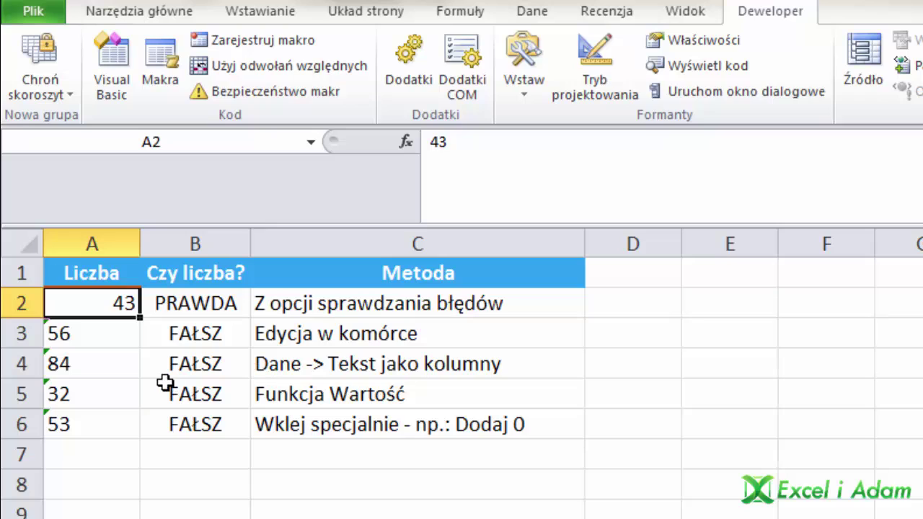
click(118, 340)
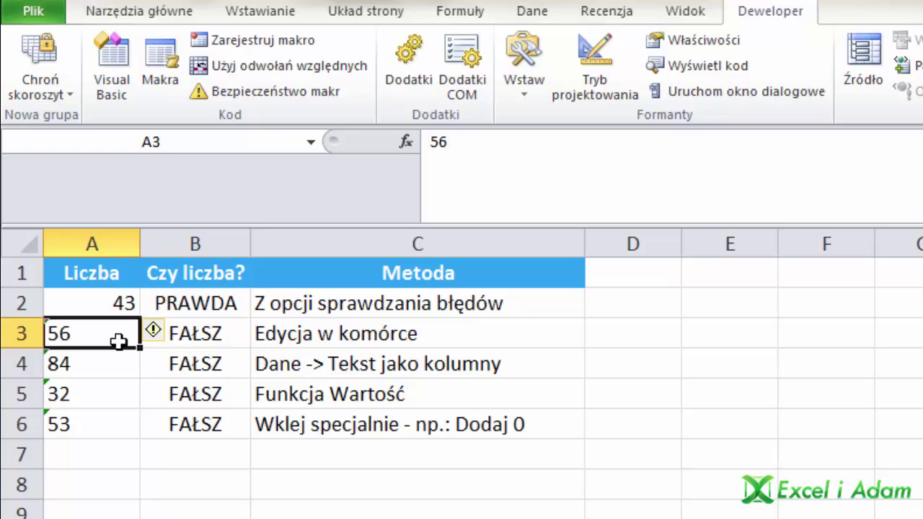
Step: Re-enter A3's 56 in place with F2 and Enter so it becomes numeric
click(127, 13)
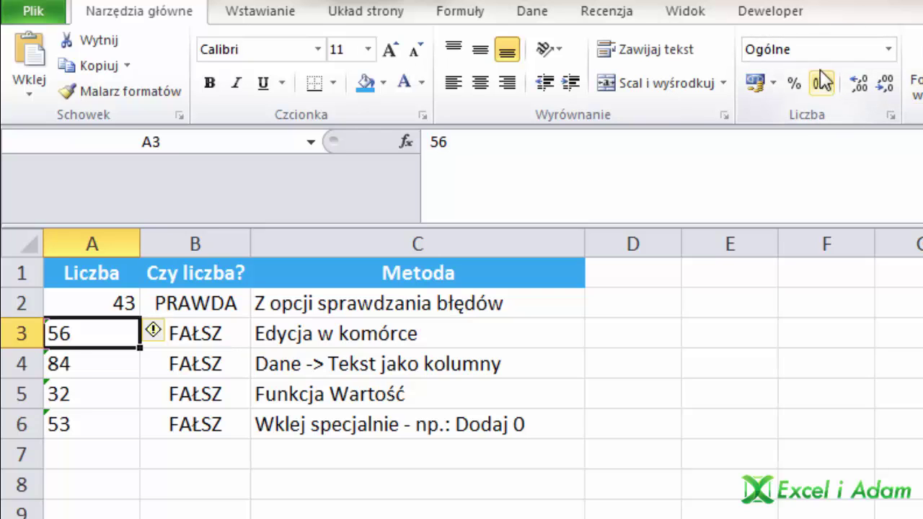
key(F2)
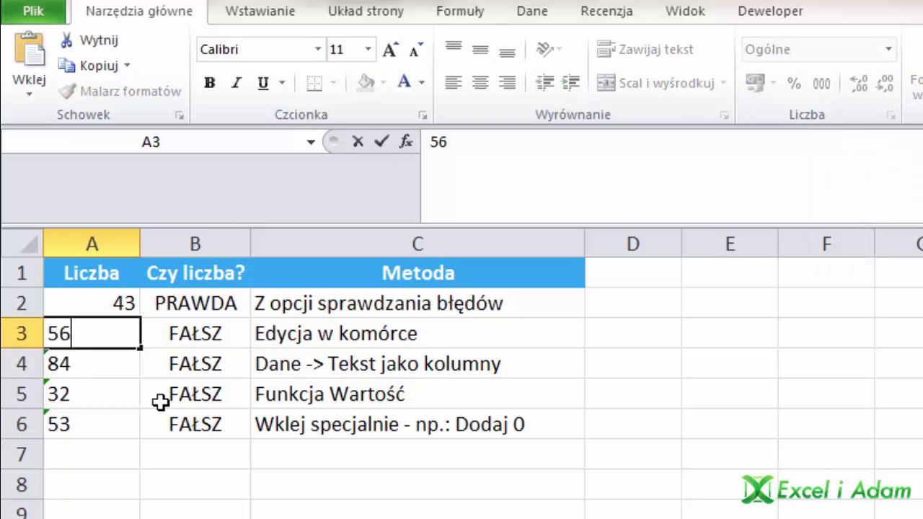
key(Return)
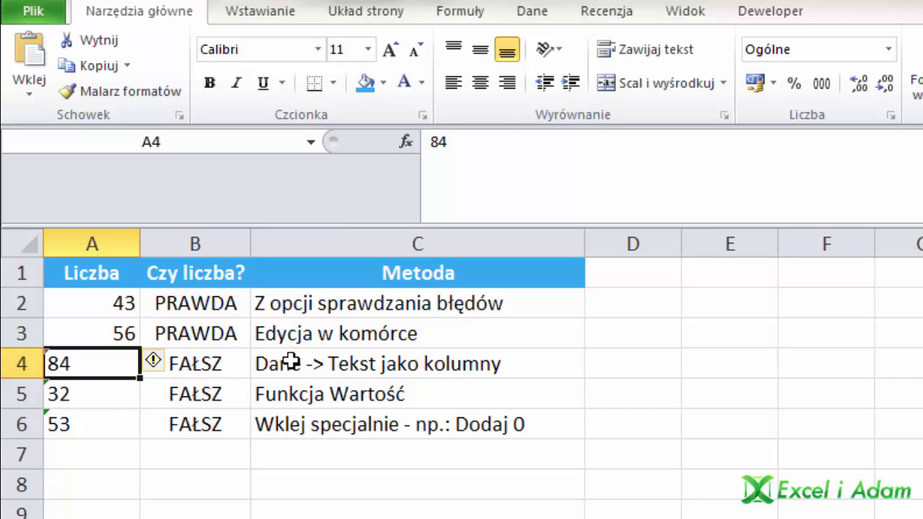
Step: Run Dane > Tekst jako kolumny on A4 with default steps through Zakończ, making 84 numeric
click(532, 12)
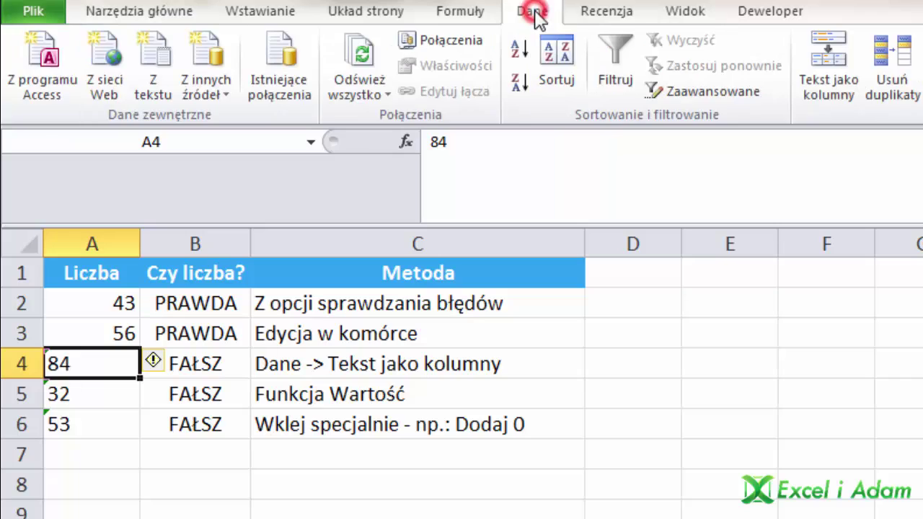
click(822, 58)
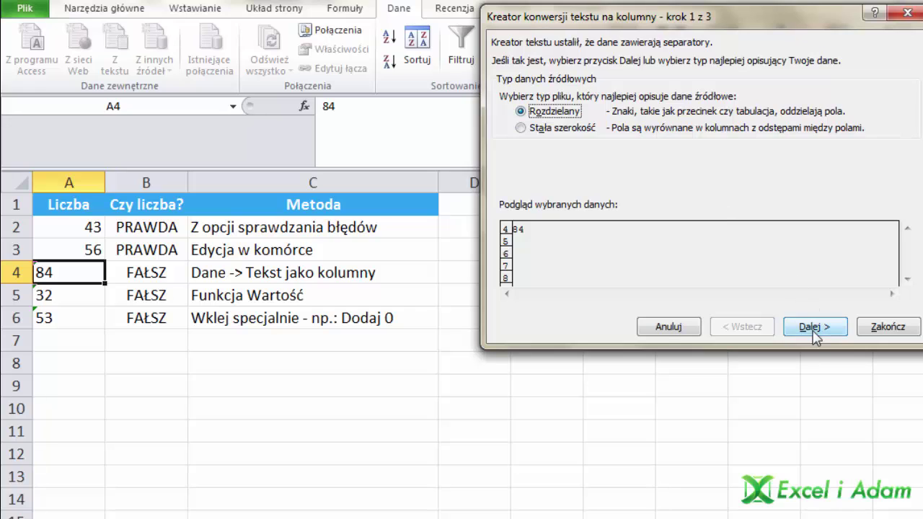
click(813, 329)
click(813, 329)
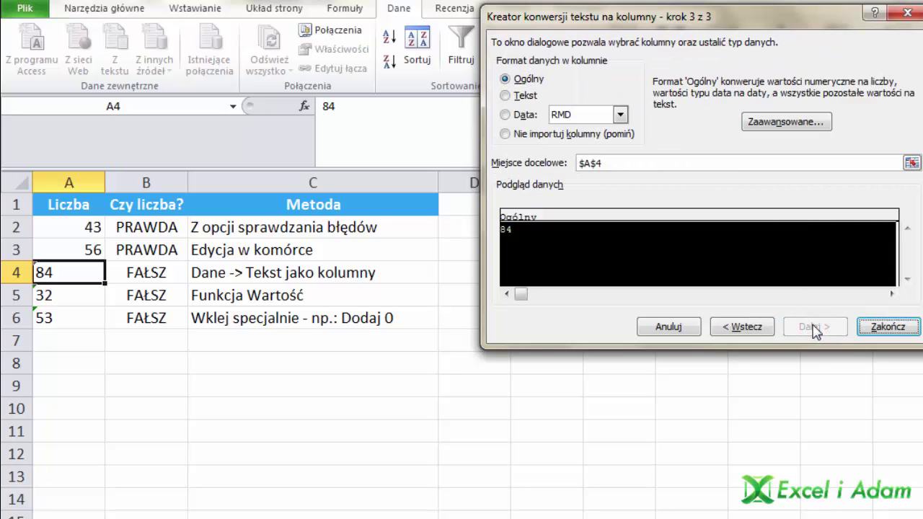
click(897, 330)
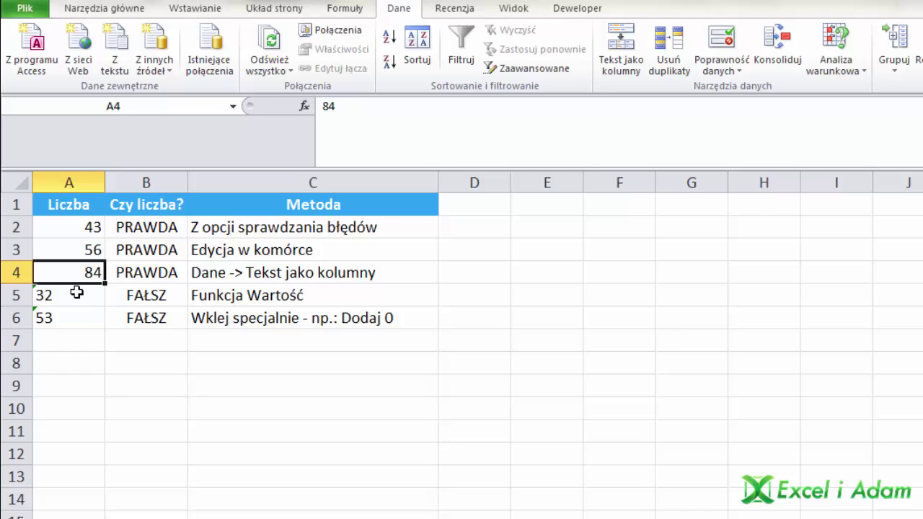
Step: Enter the formula =WARTOŚĆ(A5) in A8
click(82, 364)
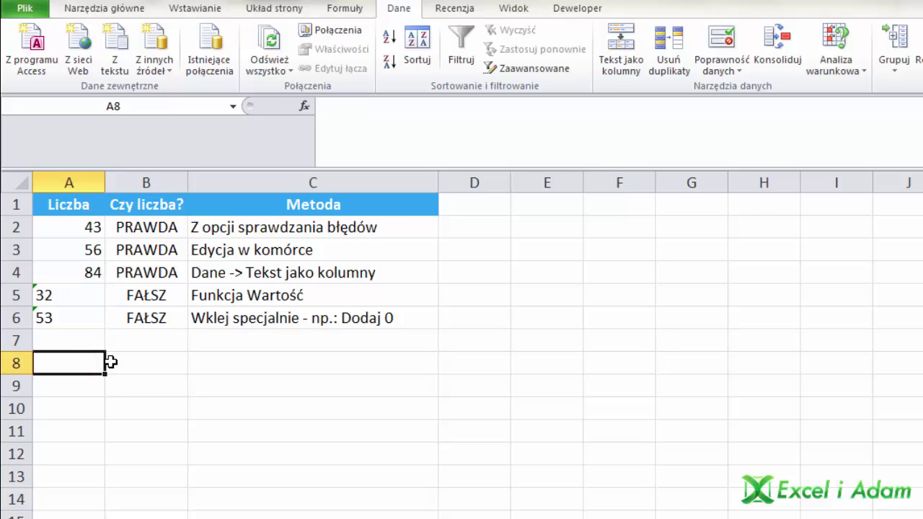
text(=war)
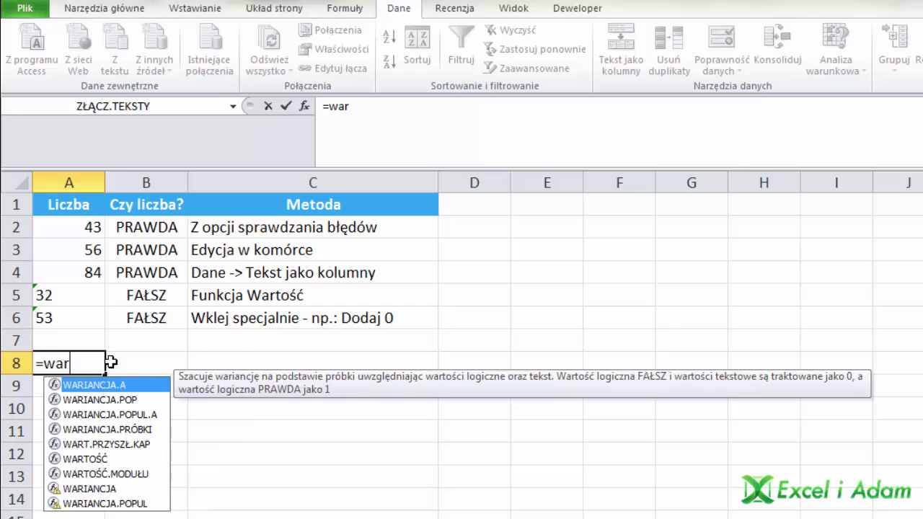
text(to)
key(Tab)
key(Up)
key(Up)
key(Up)
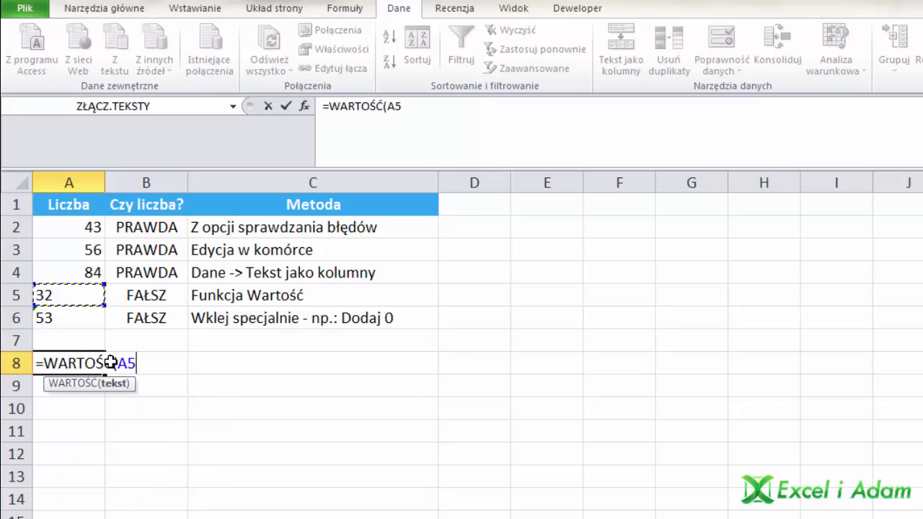
text())
key(ctrl+Return)
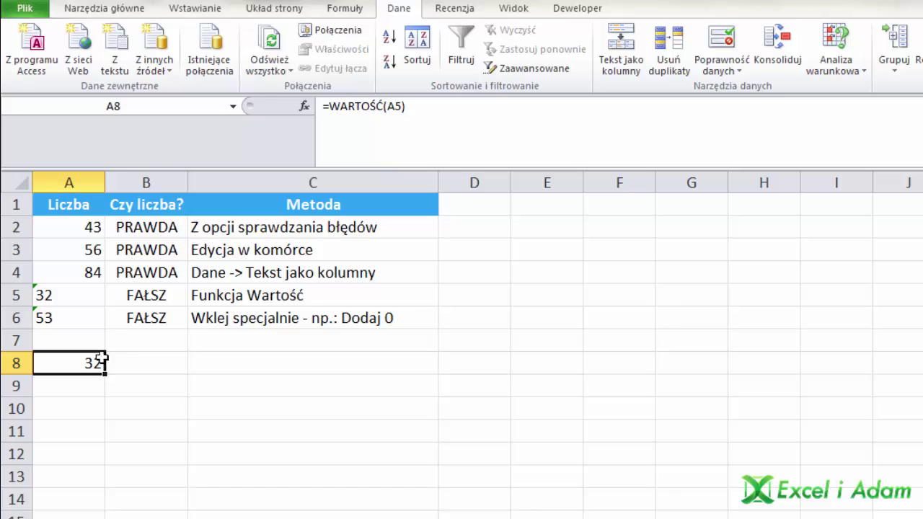
Step: Copy B5's CZY.LICZBA check formula into B8
click(158, 298)
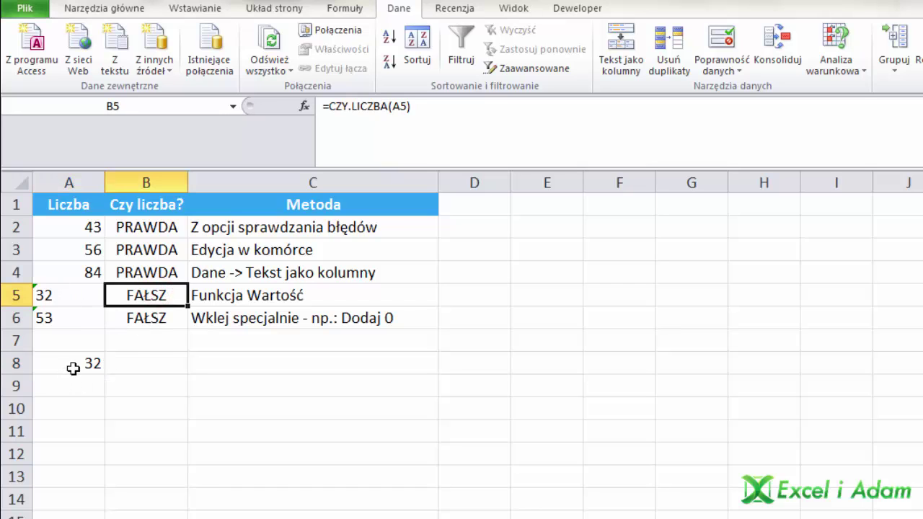
key(ctrl+c)
click(177, 367)
key(ctrl+v)
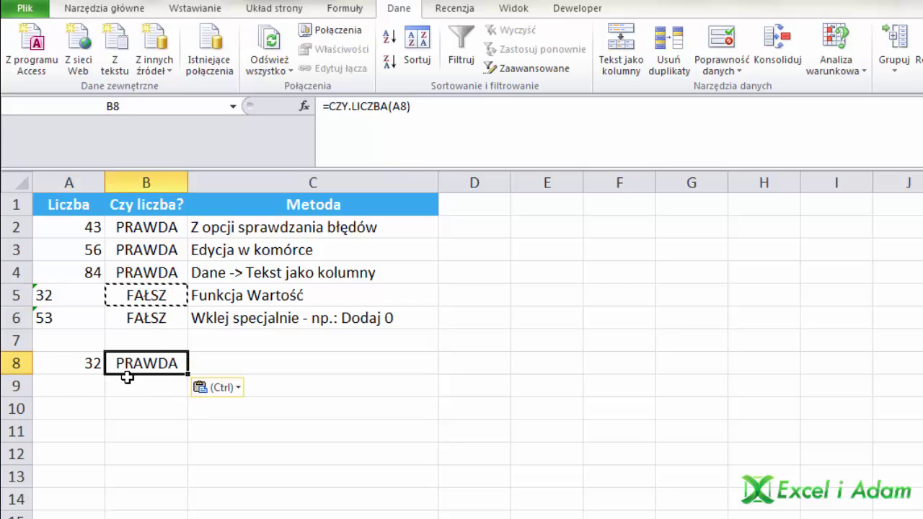
click(90, 362)
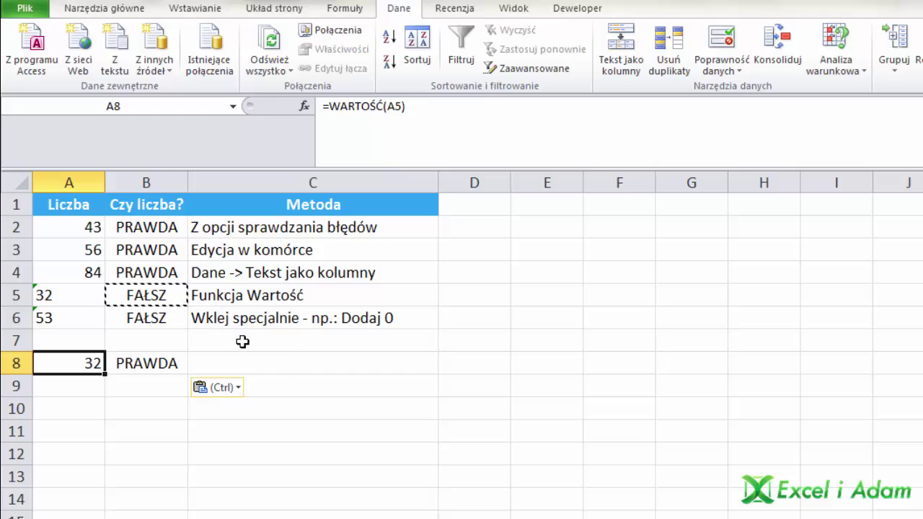
click(165, 340)
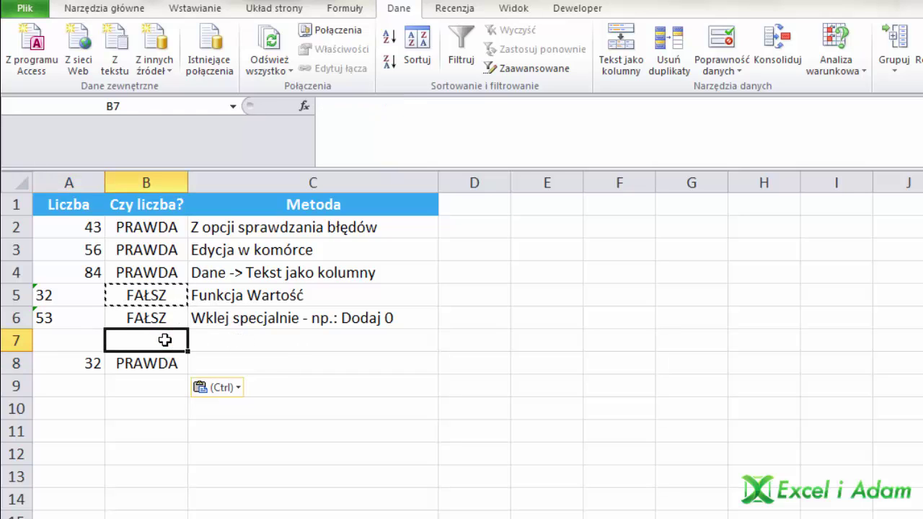
Step: Paste Special the empty B7 onto A6 with operation Dodaj, turning 53 into a number
key(ctrl+c)
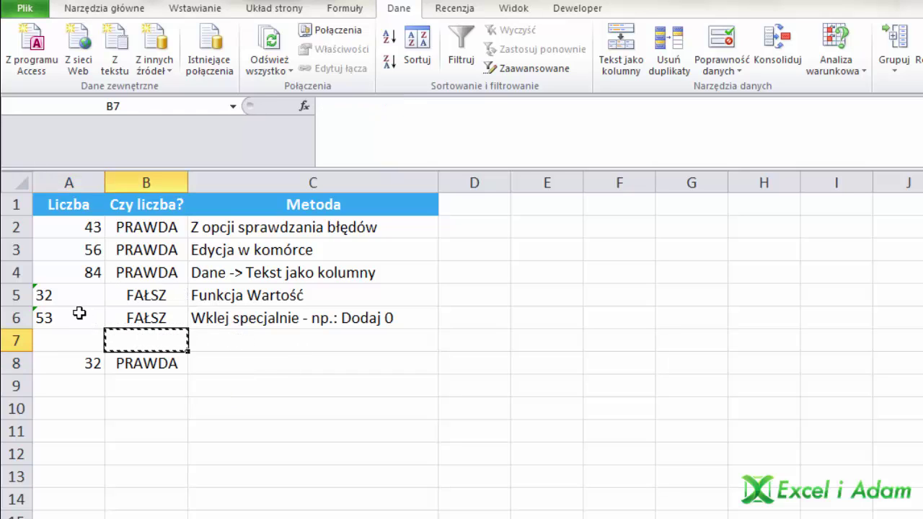
right_click(77, 317)
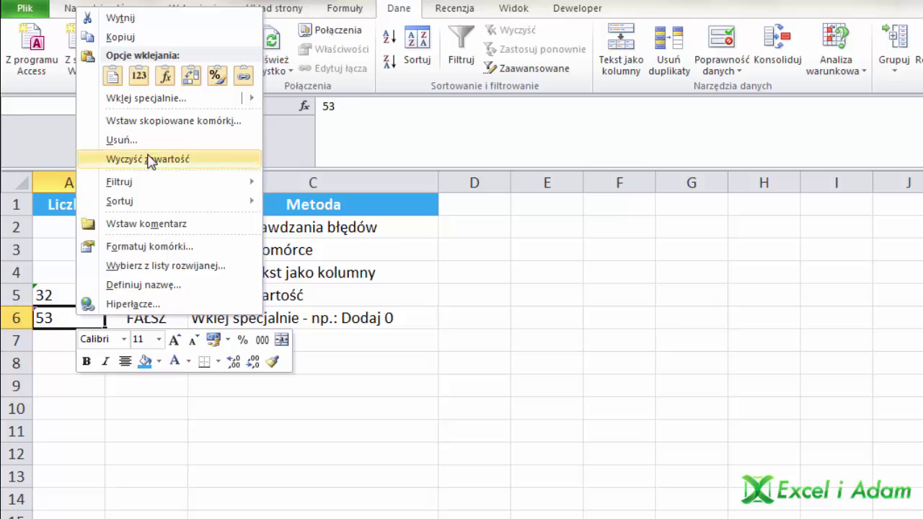
mouse_move(204, 102)
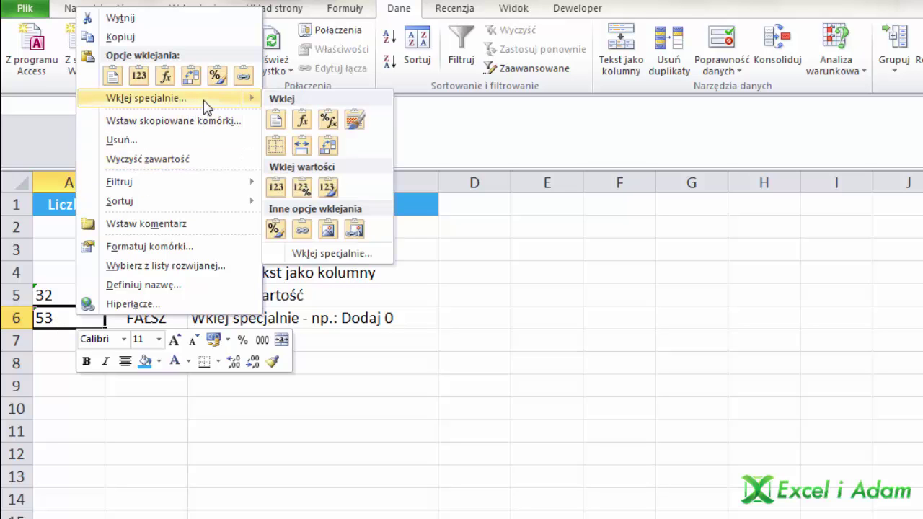
click(338, 253)
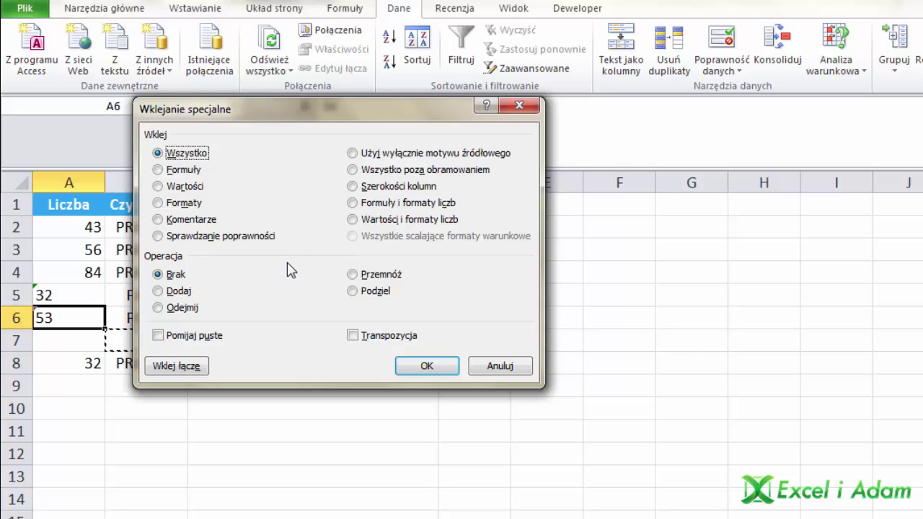
click(173, 292)
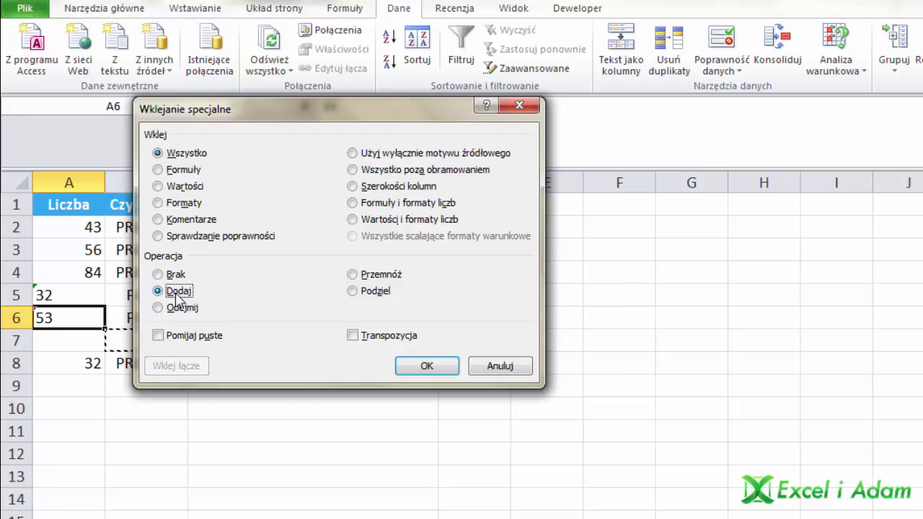
click(426, 366)
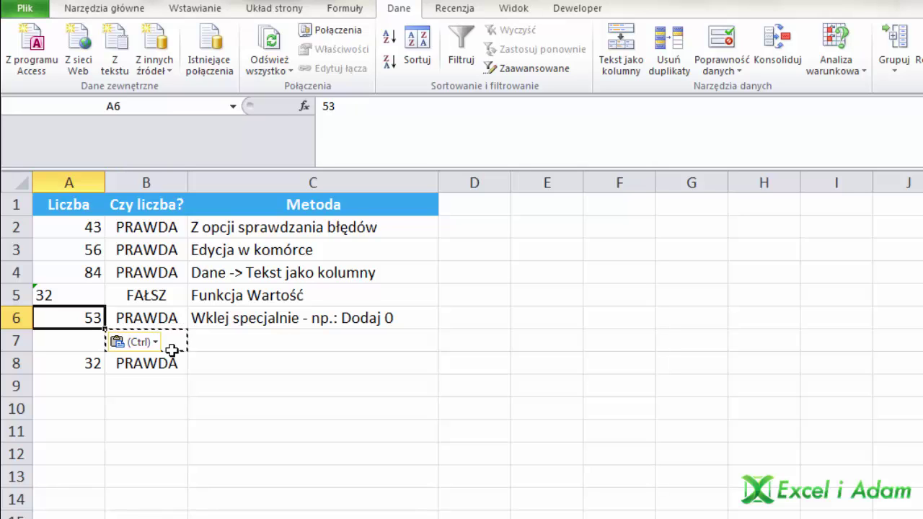
key(Escape)
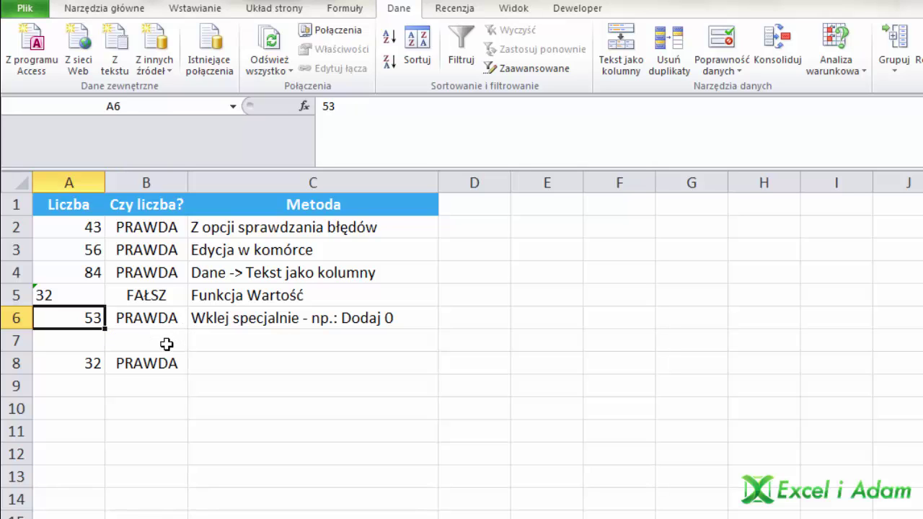
Step: Enter the value 1 in B7
click(173, 344)
text(1)
key(ctrl+Return)
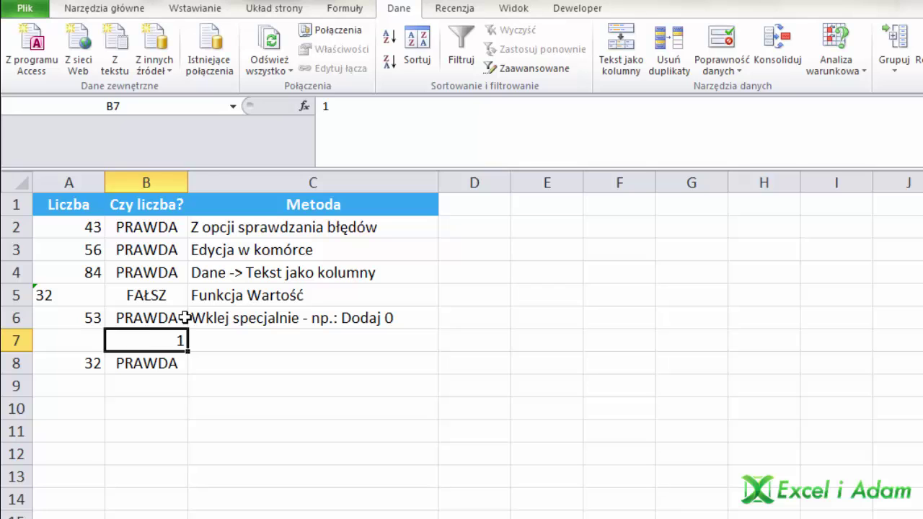
Step: Multiply A5 by B7's 1 using Wklej specjalnie with Przemnóż, turning 32 into a number
click(86, 292)
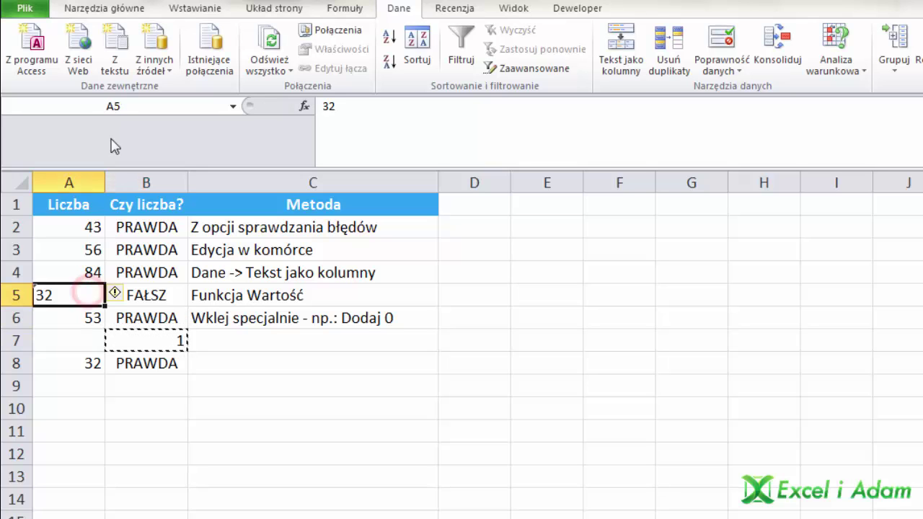
click(76, 10)
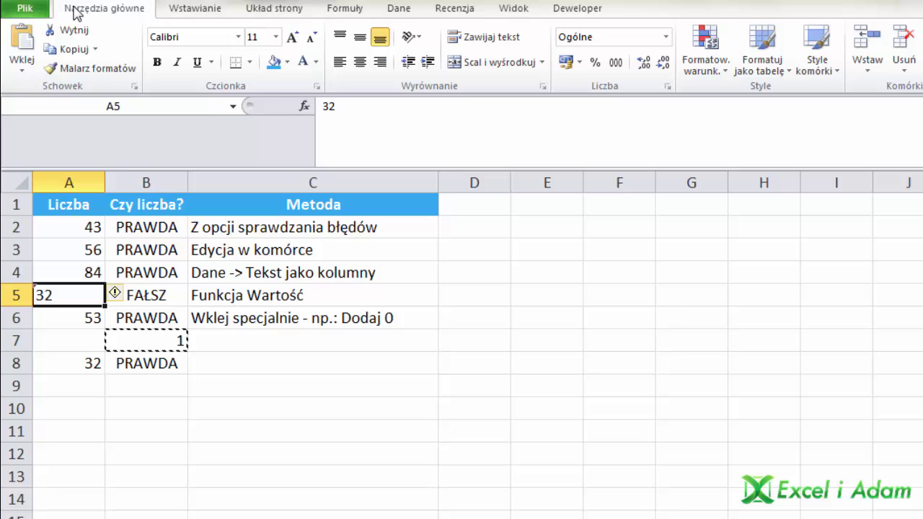
click(22, 68)
click(72, 243)
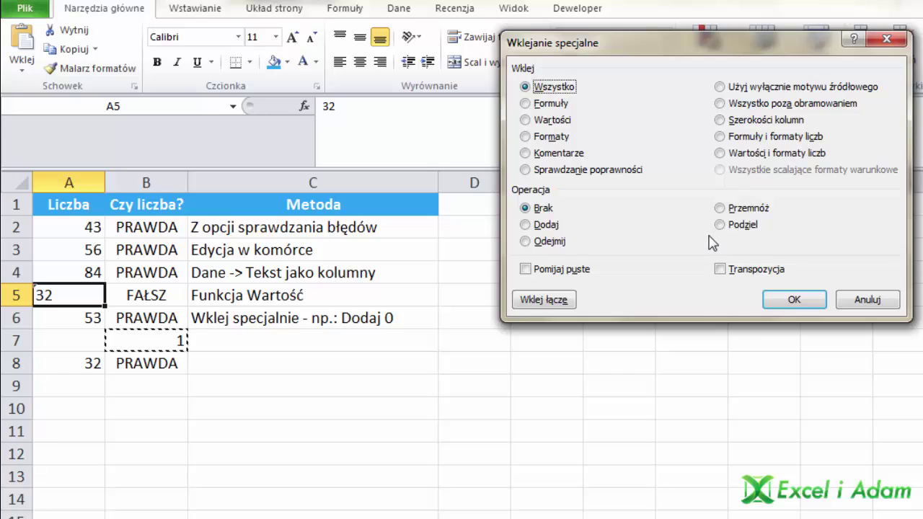
click(739, 207)
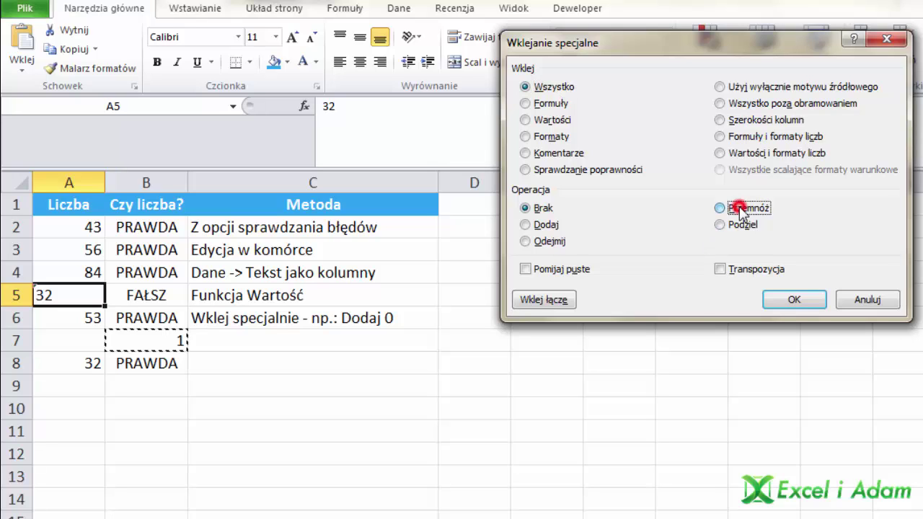
click(794, 299)
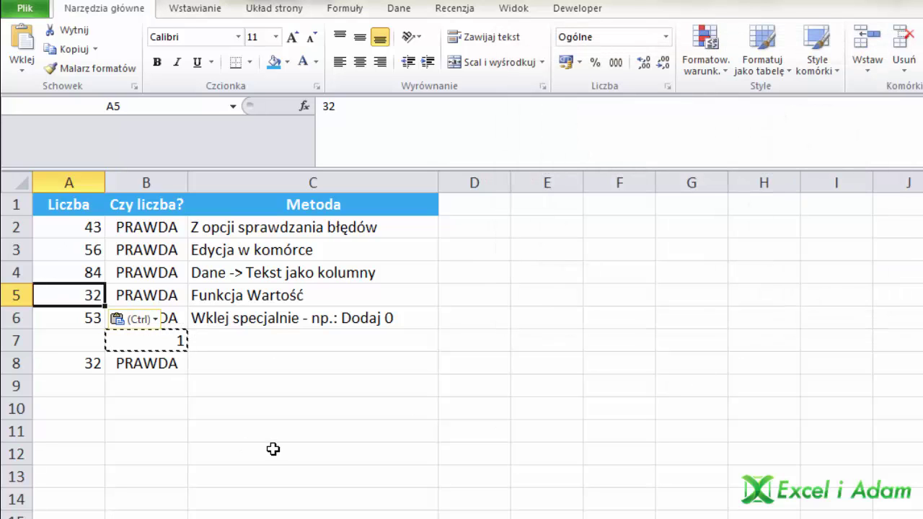
key(Escape)
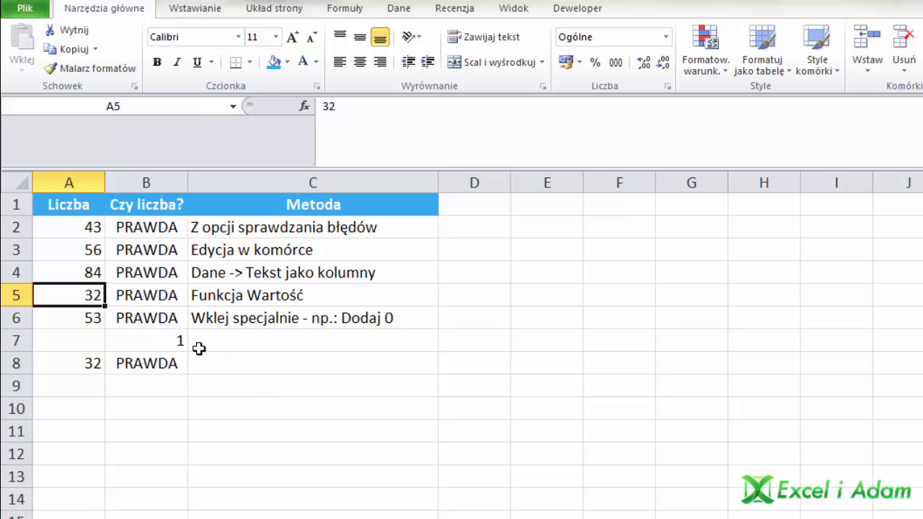
click(97, 364)
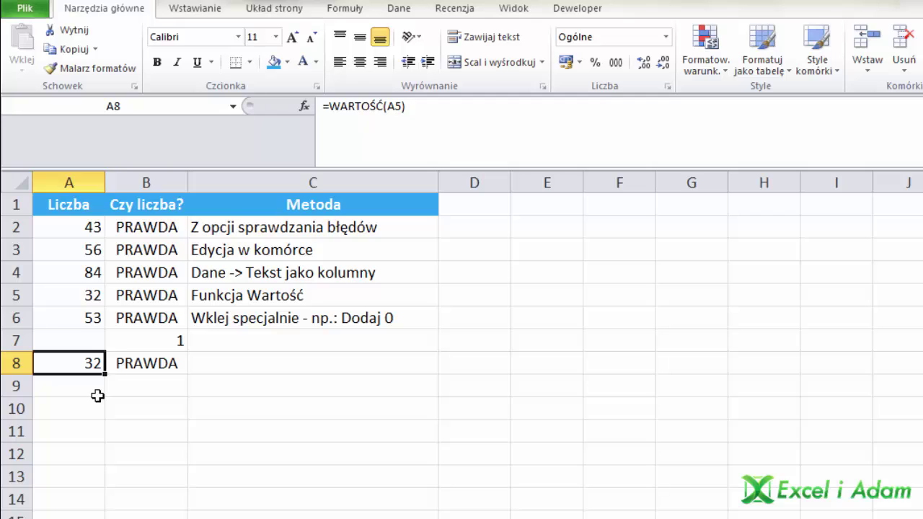
click(89, 294)
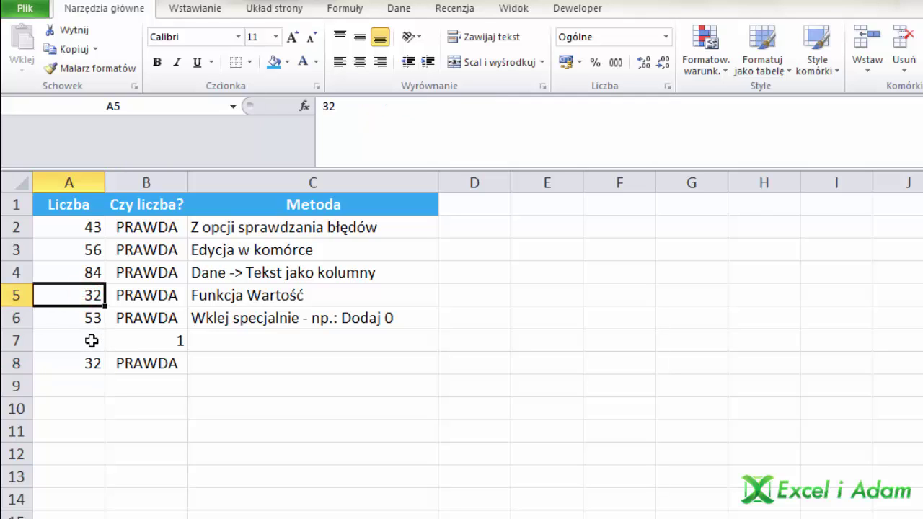
Step: Move to the Czy tekst? sheet and select the number 56 in A2
click(361, 346)
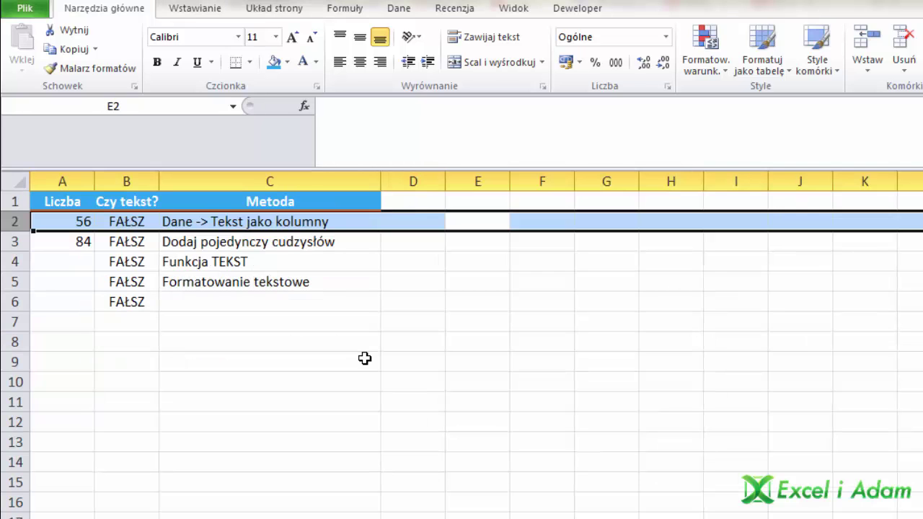
click(170, 302)
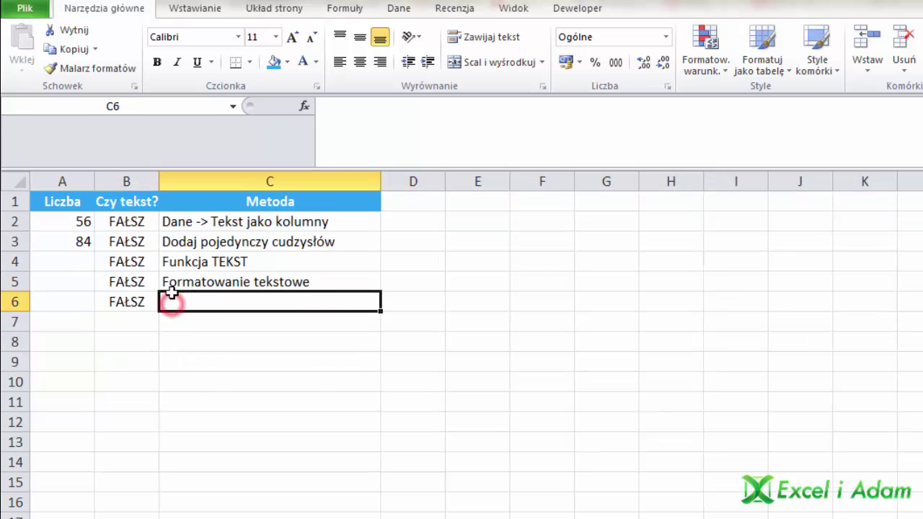
click(75, 222)
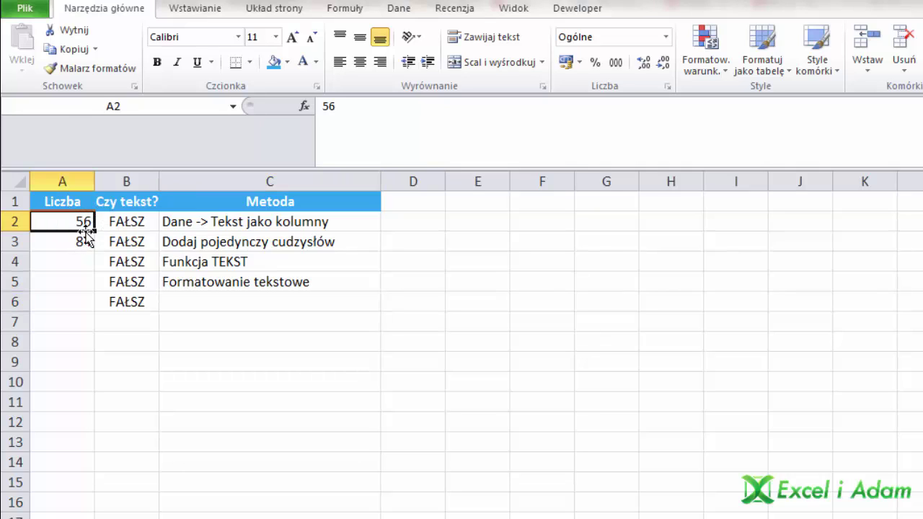
Step: Run Tekst jako kolumny on A2 with column format Tekst, storing 56 as text
click(401, 9)
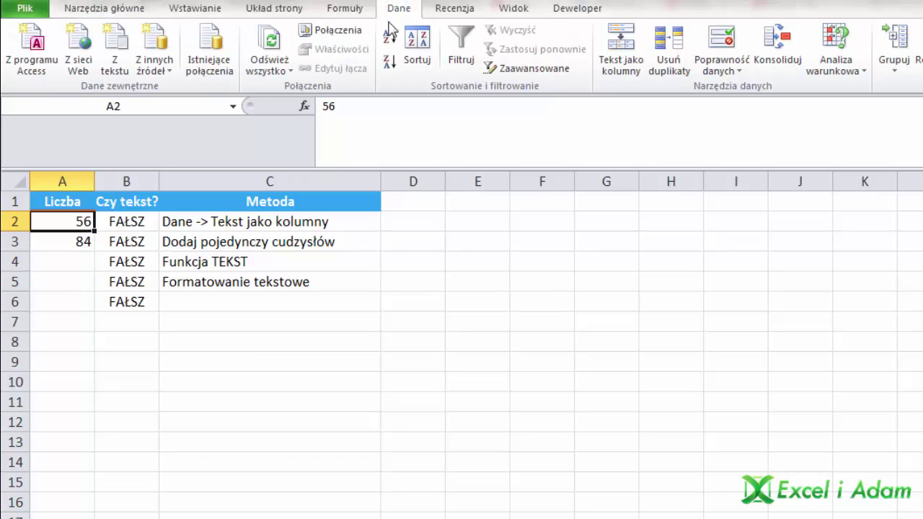
click(624, 64)
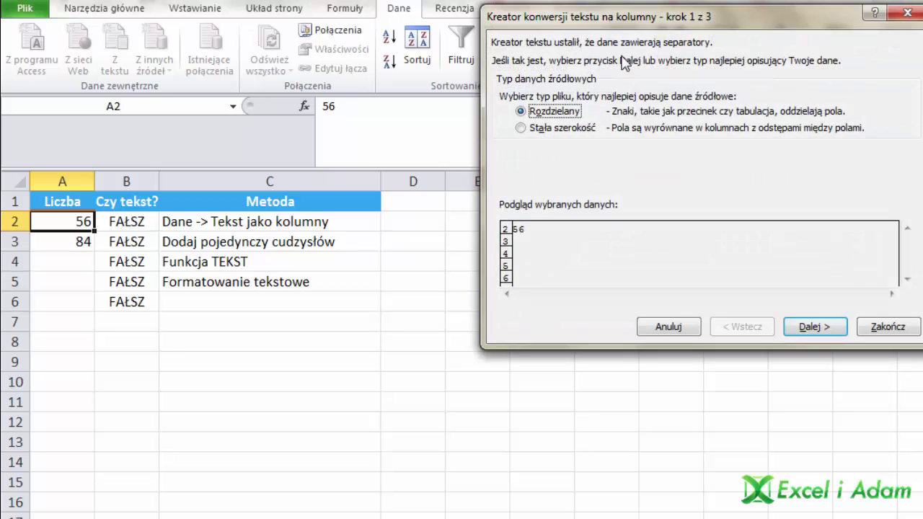
click(813, 328)
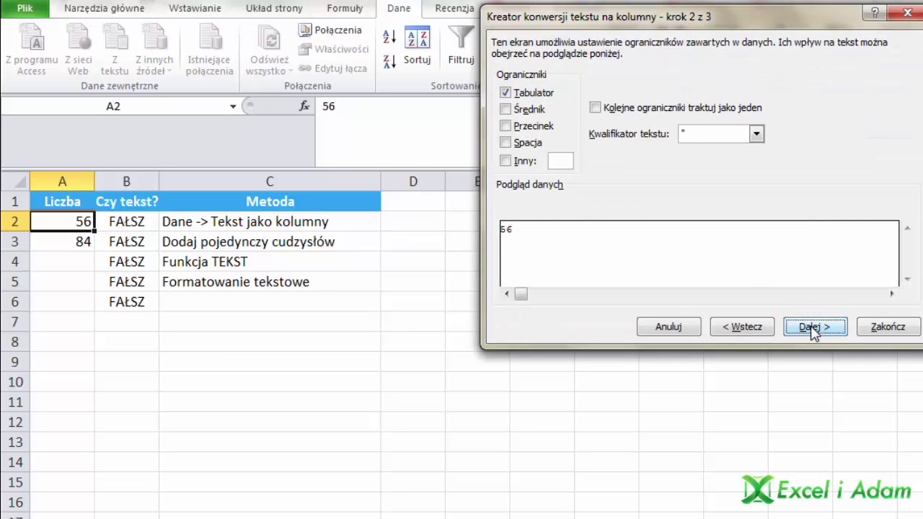
click(813, 328)
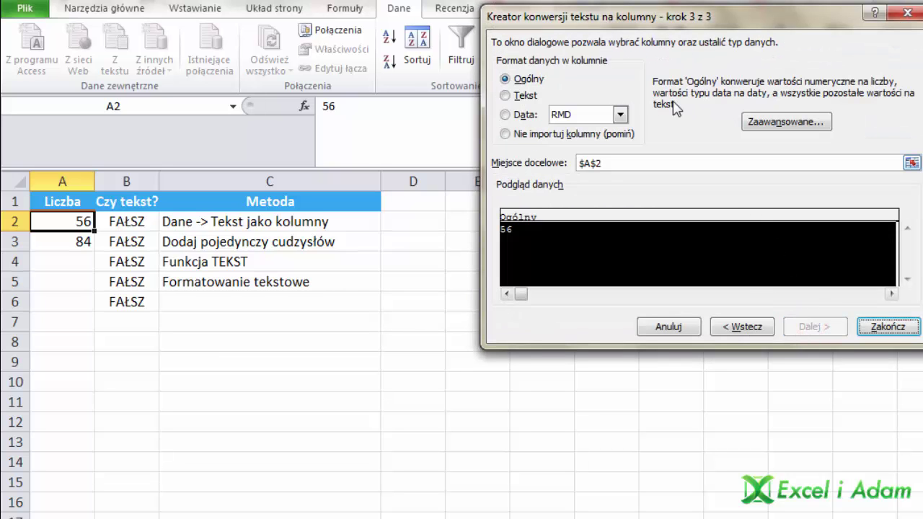
click(524, 96)
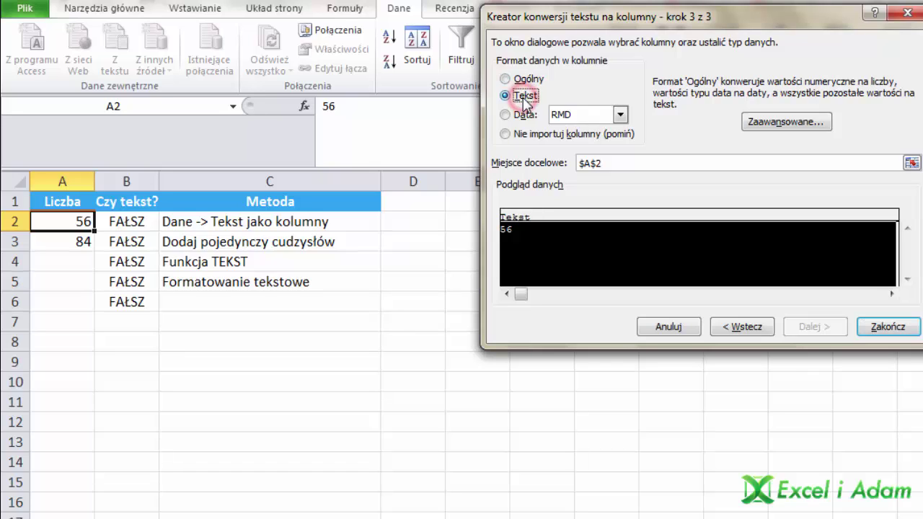
click(887, 326)
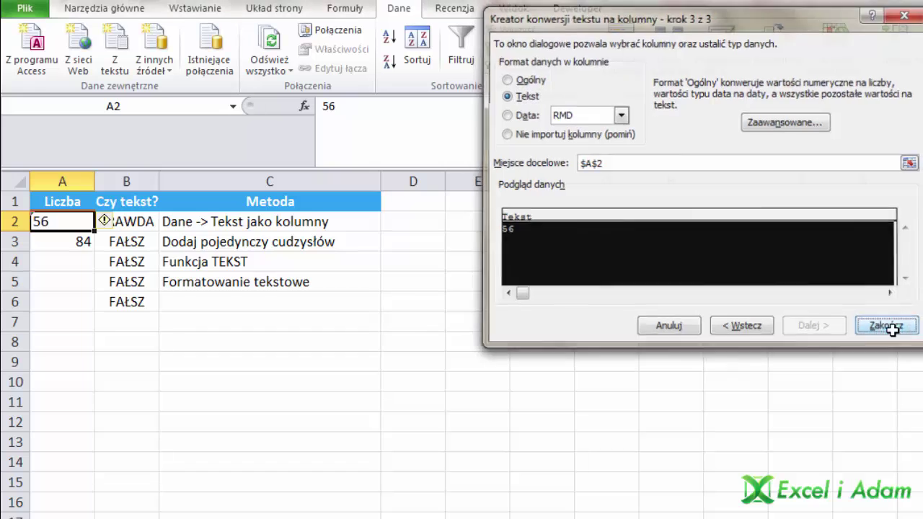
click(148, 222)
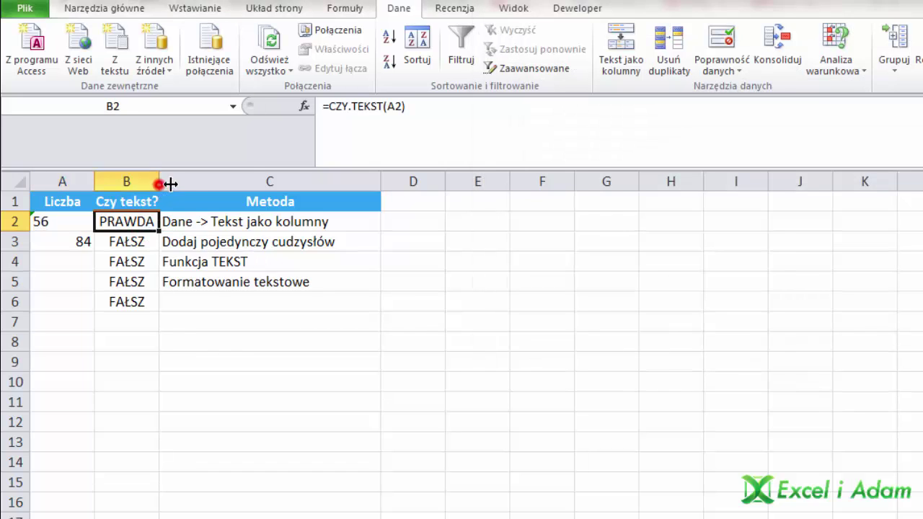
Step: Widen column B and view B2's CZY.TEKST formula
drag(160, 181, 176, 268)
key(F2)
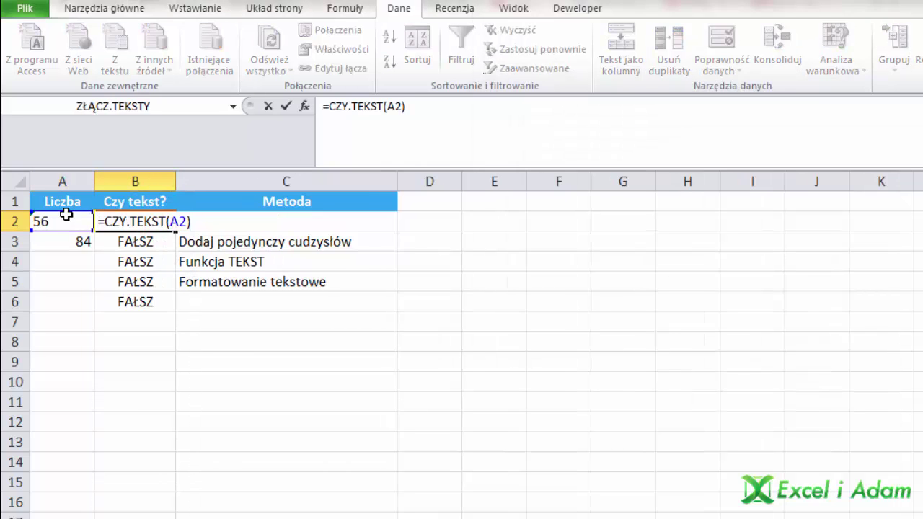
key(ctrl+Return)
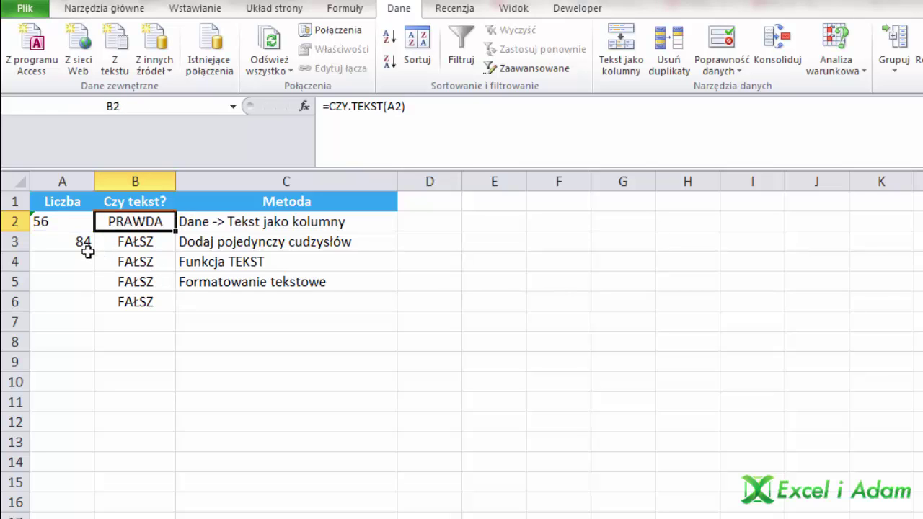
Step: Re-enter A3 as '84 with a leading apostrophe so it is stored as text
click(74, 241)
key(F2)
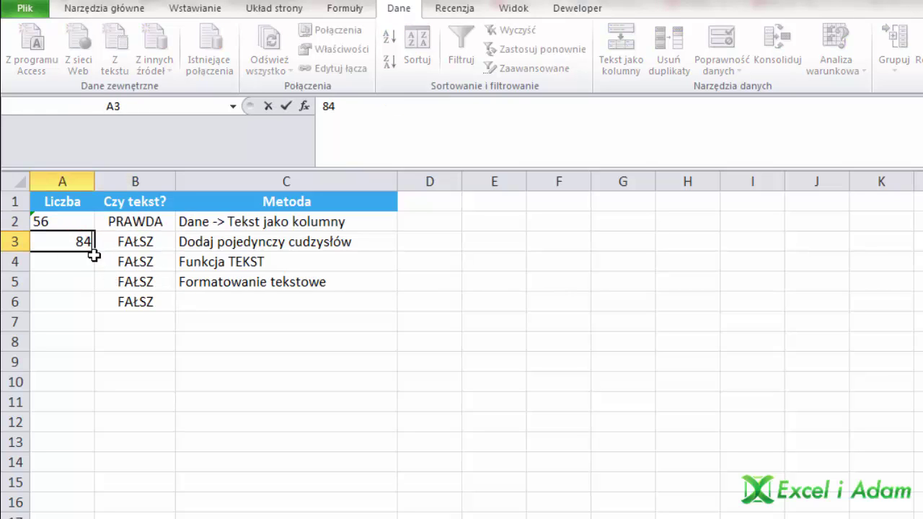
click(79, 241)
text(')
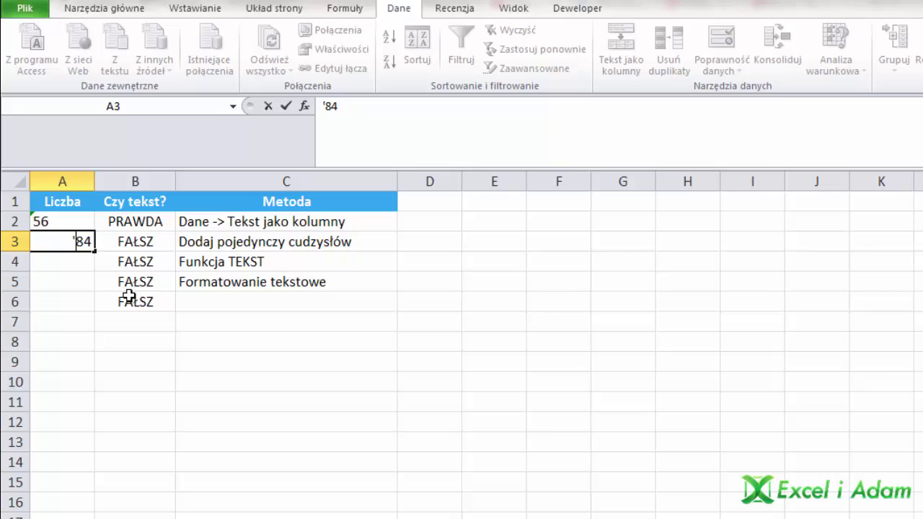
key(Return)
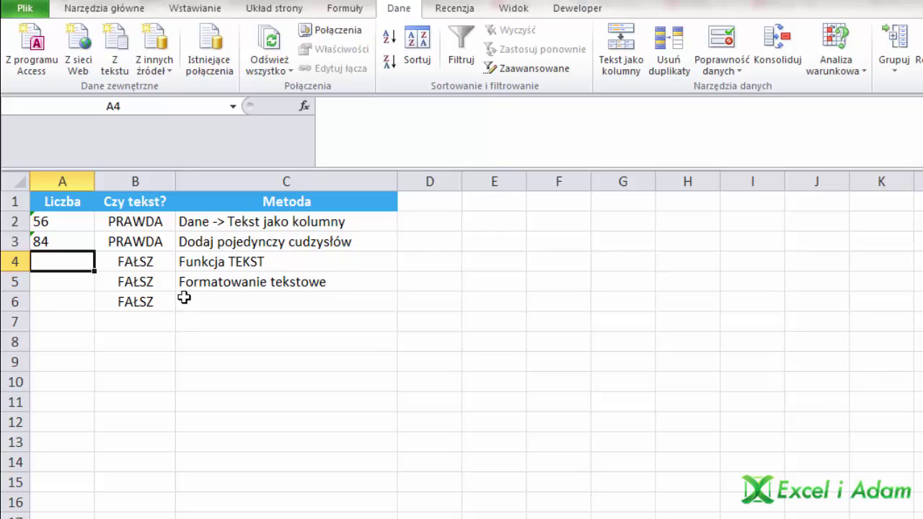
Step: Enter 34 in B8 and the formula =TEKST(B8;"@") in A4
click(142, 337)
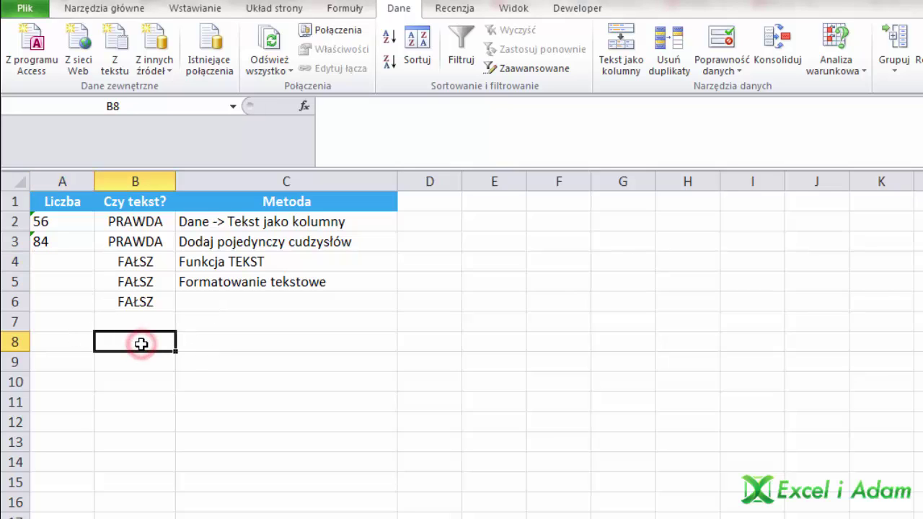
text(34)
click(64, 261)
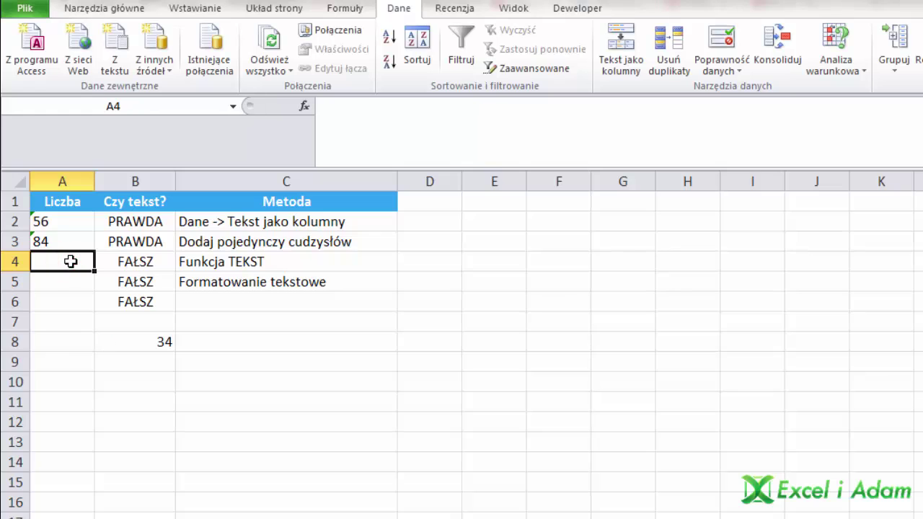
text(=te)
key(Tab)
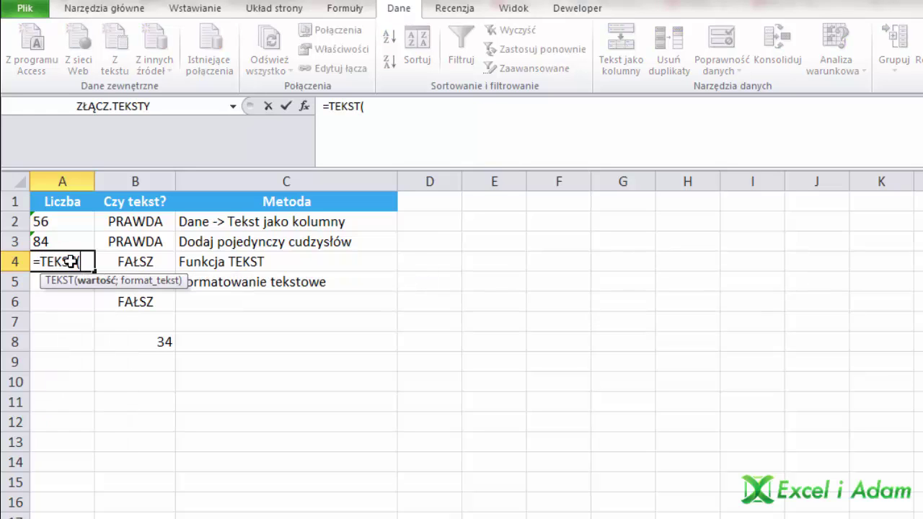
click(164, 343)
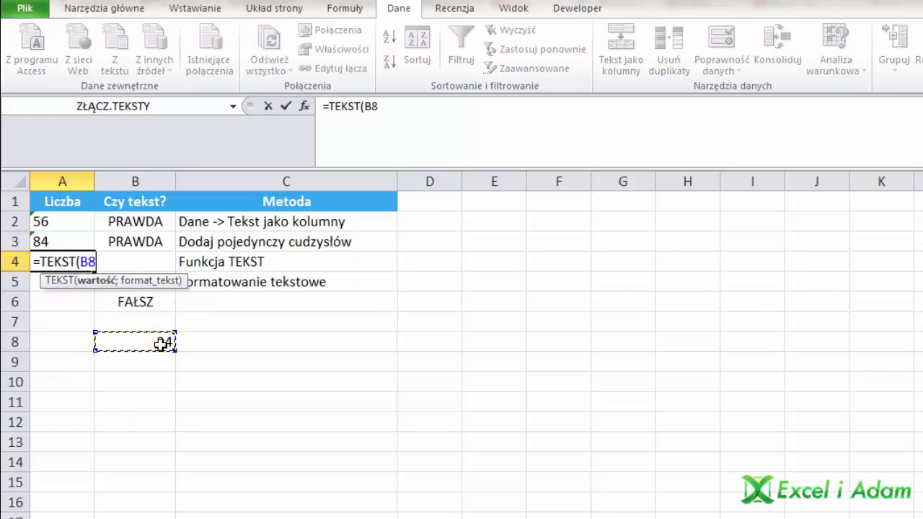
text(;")
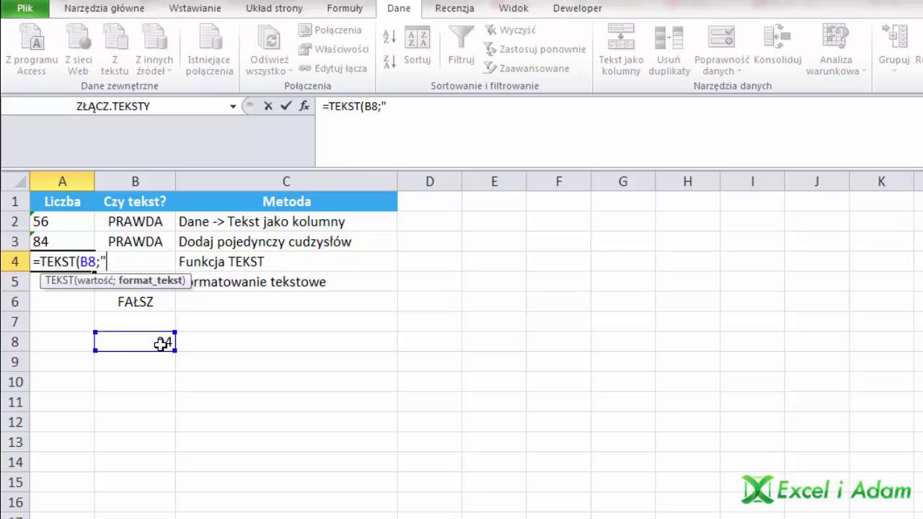
text(@")
text())
key(Return)
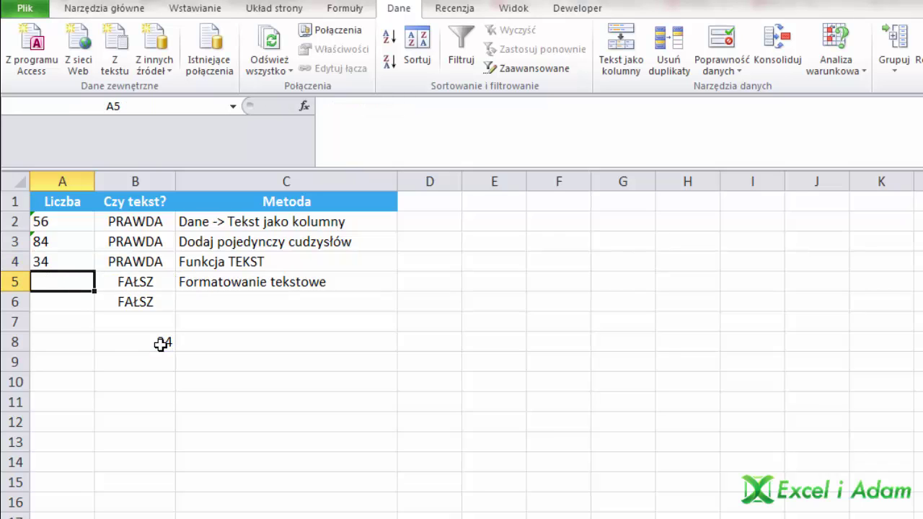
Step: Check A4's TEKST formula and B4's CZY.TEKST result showing PRAWDA
click(58, 262)
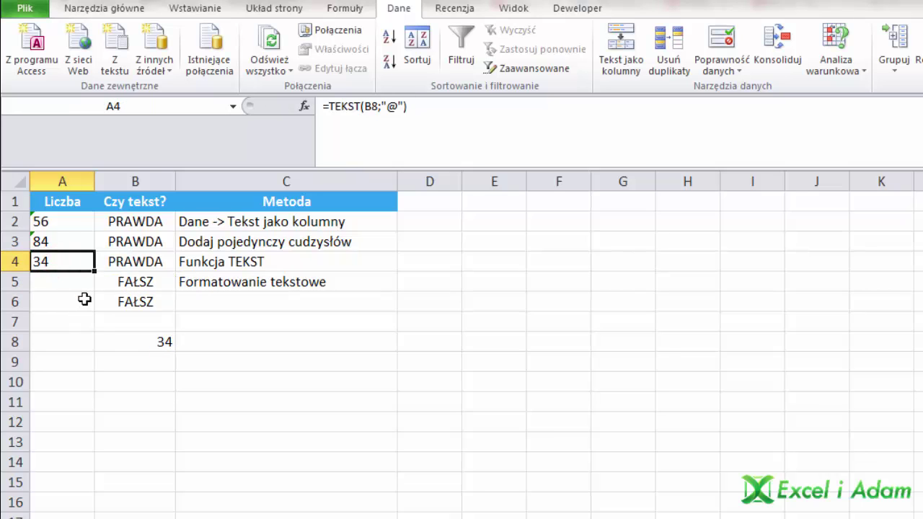
click(69, 282)
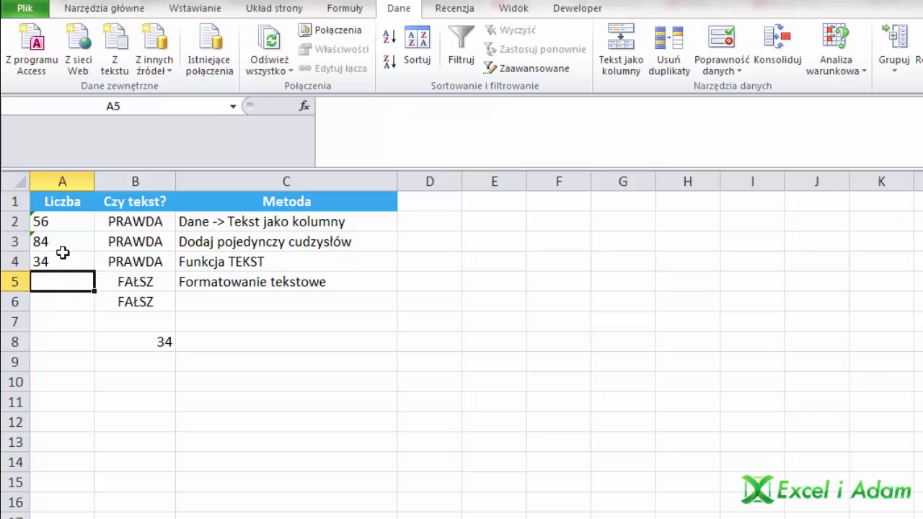
click(156, 261)
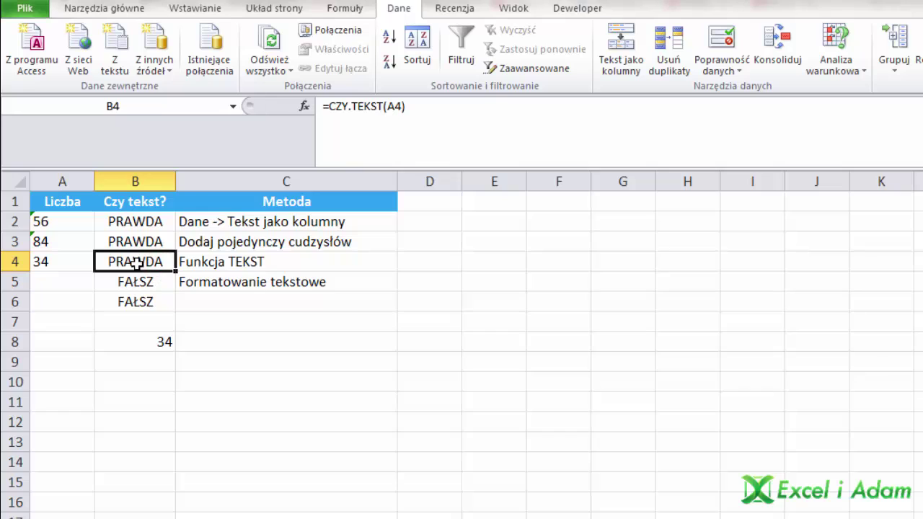
click(63, 285)
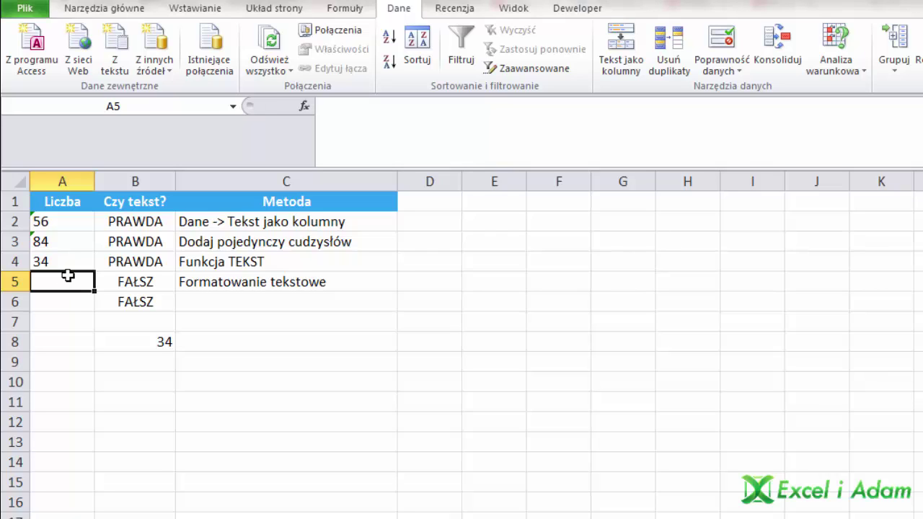
Step: Format A5 as Tekstowe (Text), then enter 11 so it is stored as text
click(99, 8)
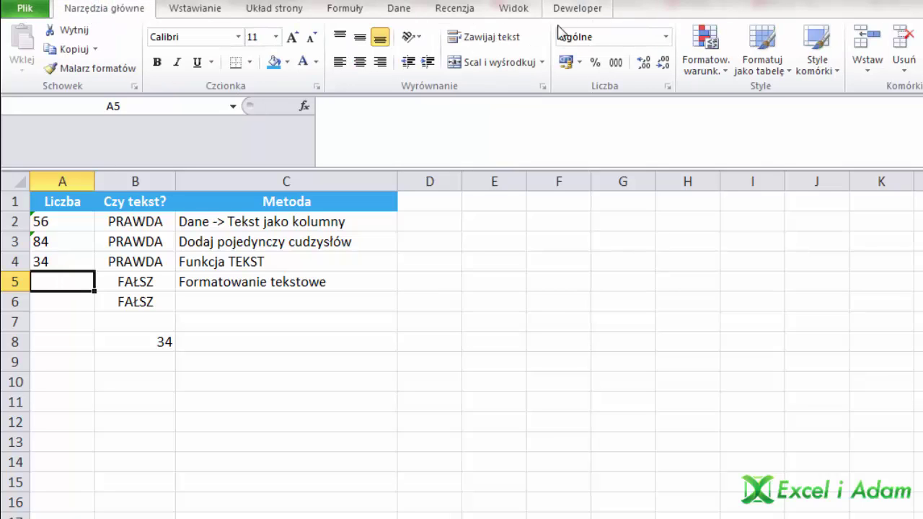
click(665, 37)
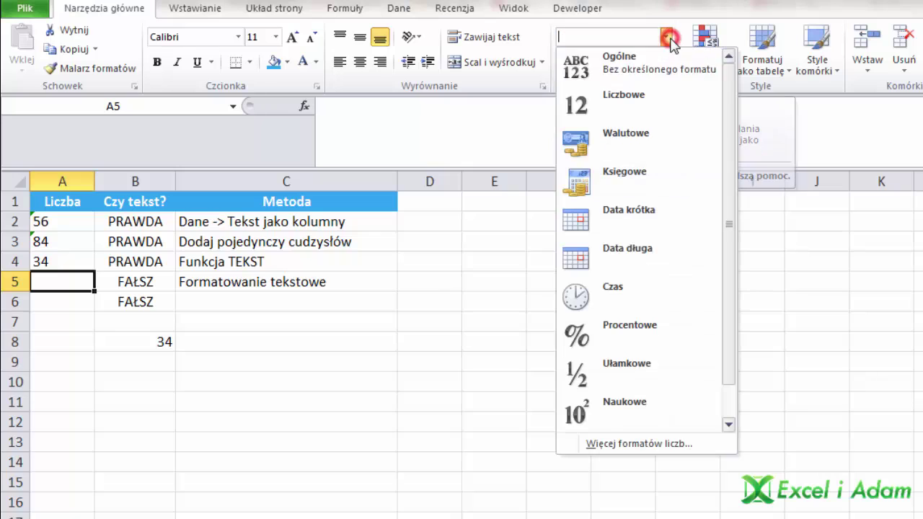
drag(725, 144, 733, 243)
click(627, 409)
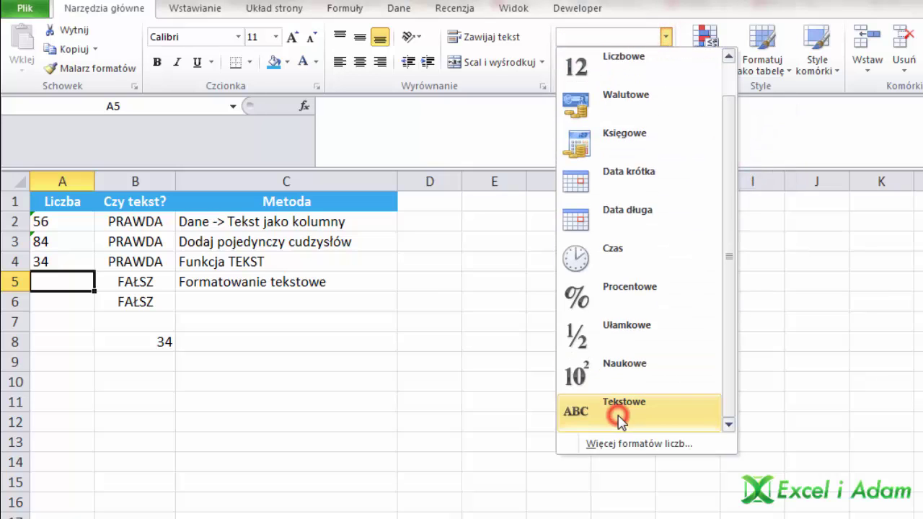
text(11)
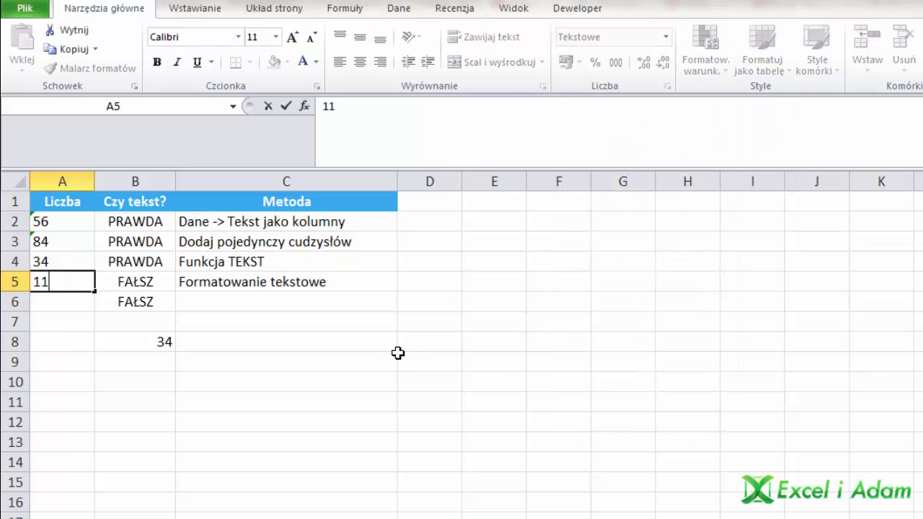
key(Return)
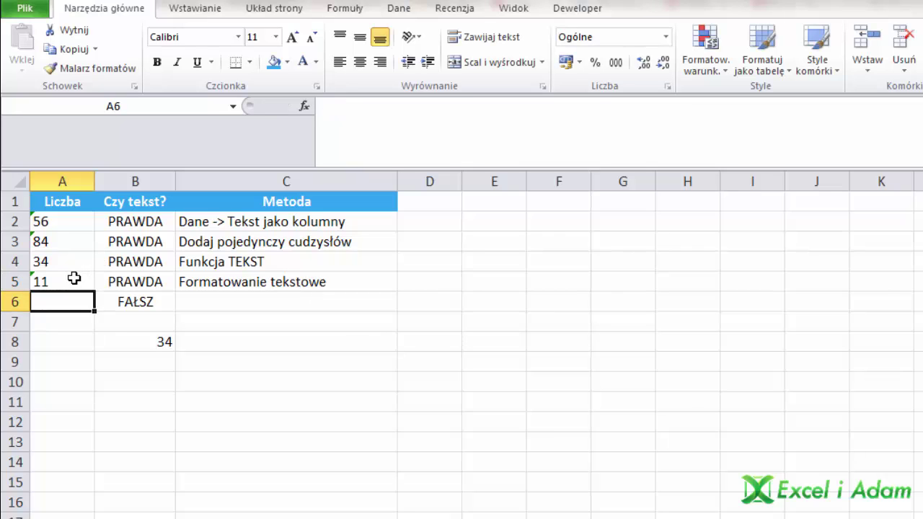
Step: Set A5's number format back to Ogólne (General)
click(75, 278)
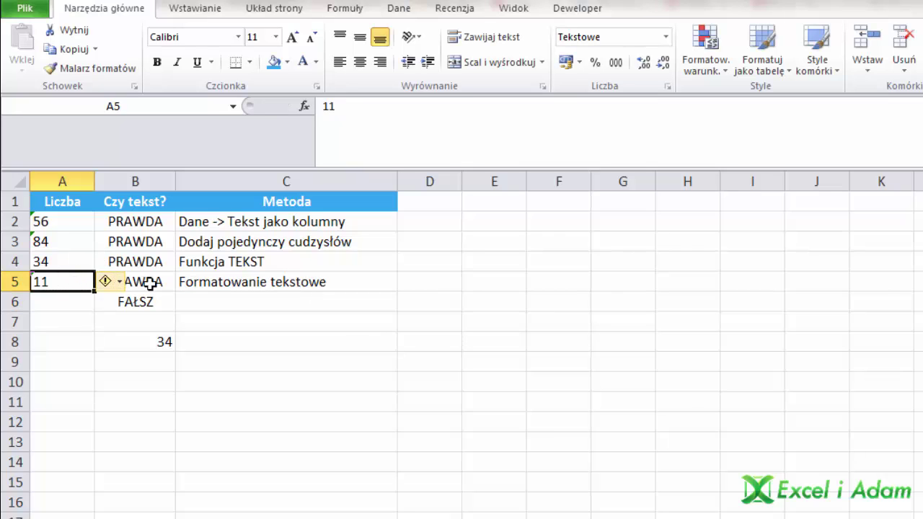
click(665, 37)
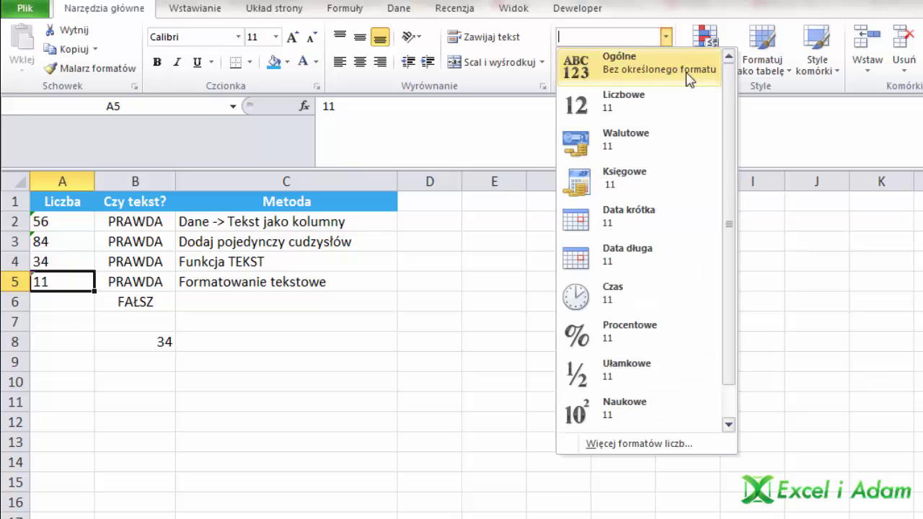
click(692, 72)
click(50, 306)
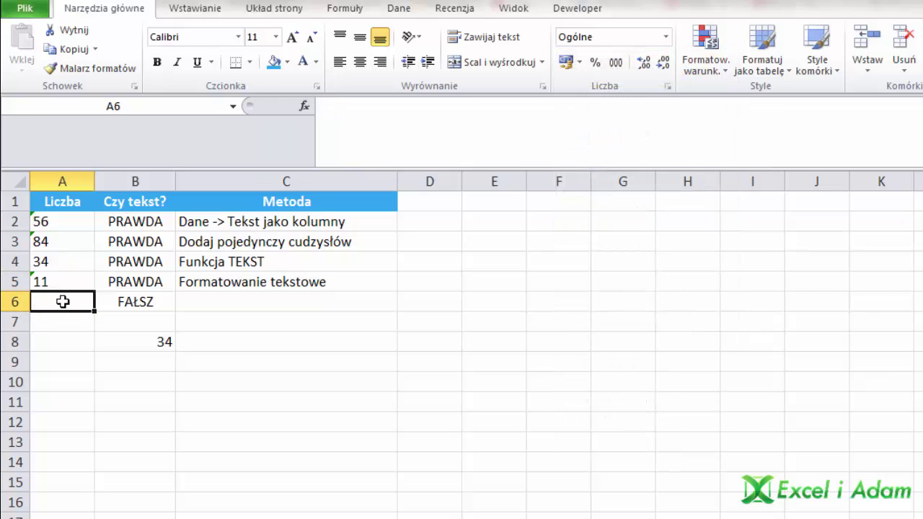
Step: Enter 11 in A6 as a number, then apply the Tekstowe format to A6
text(11)
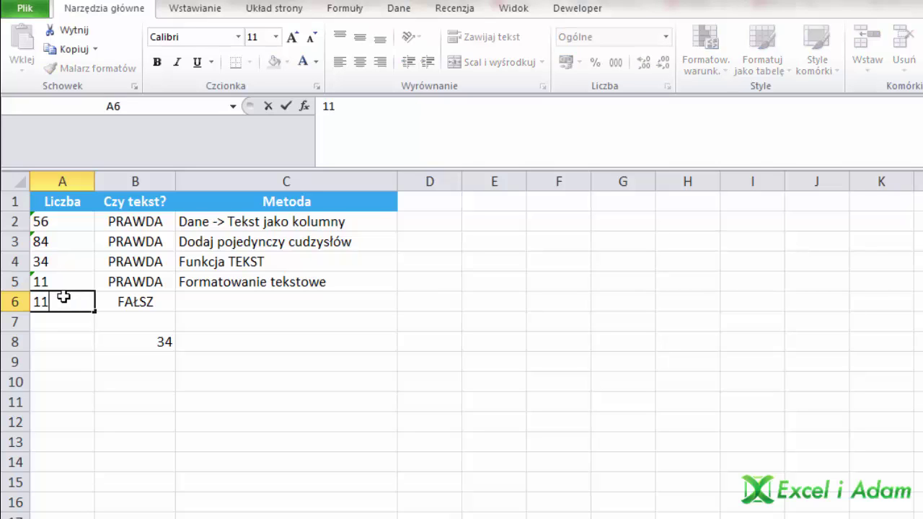
key(ctrl+Return)
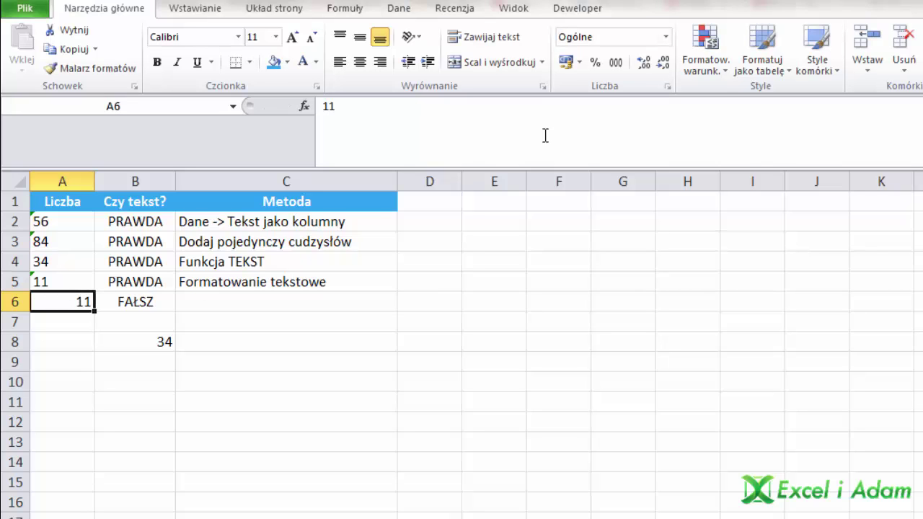
click(664, 38)
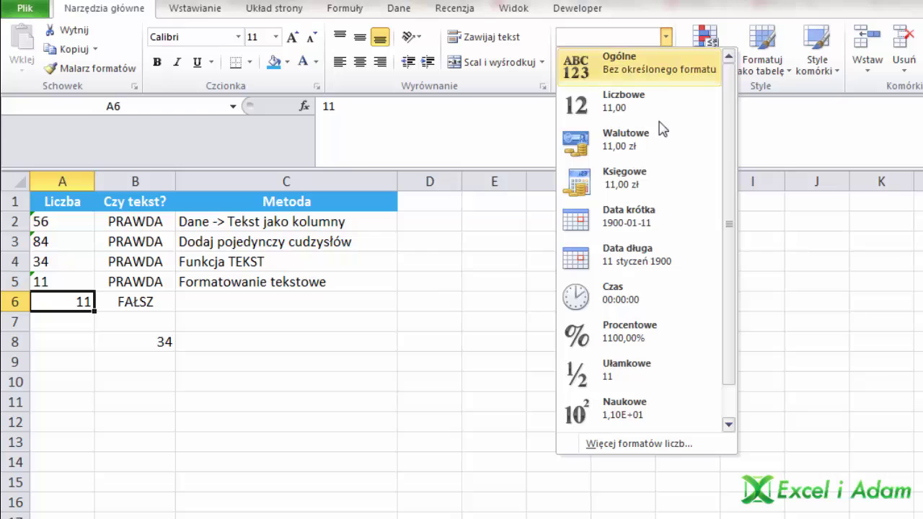
click(727, 349)
click(655, 412)
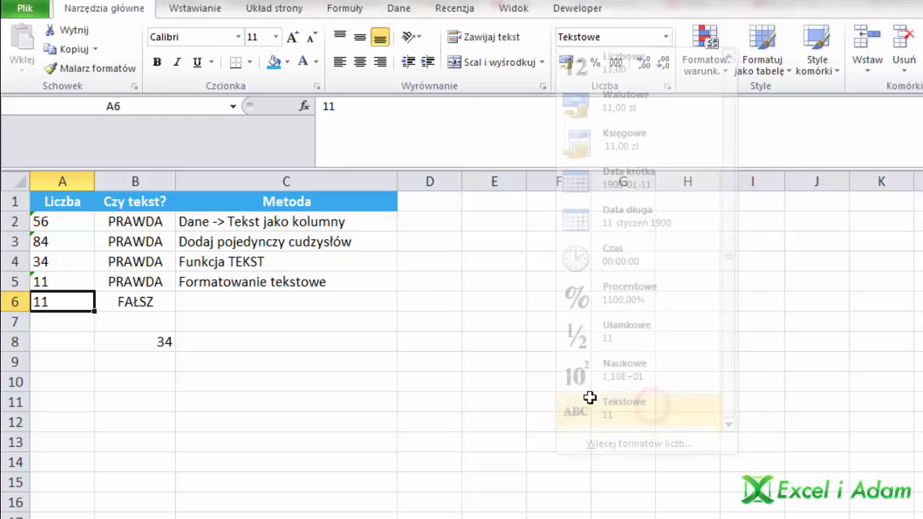
Step: Compare A5 and A6 and their checks: B5 reads PRAWDA, B6 reads FAŁSZ
click(116, 325)
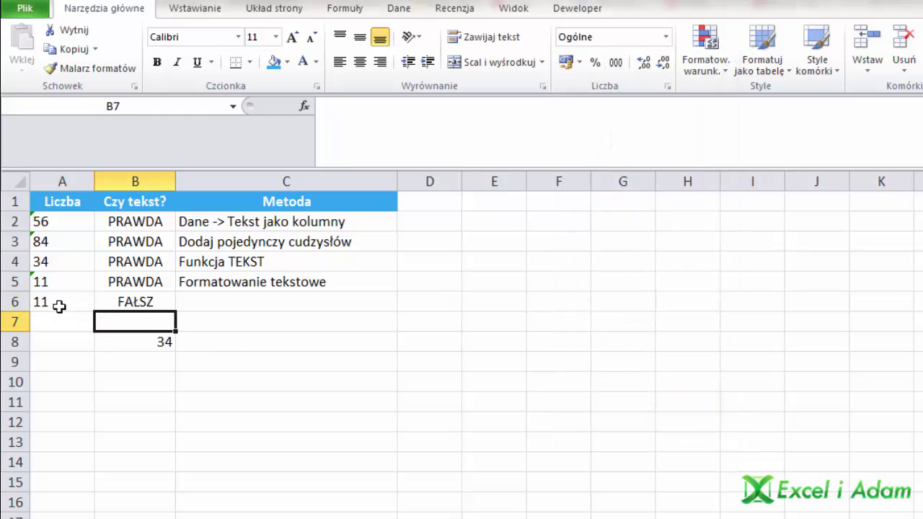
click(59, 306)
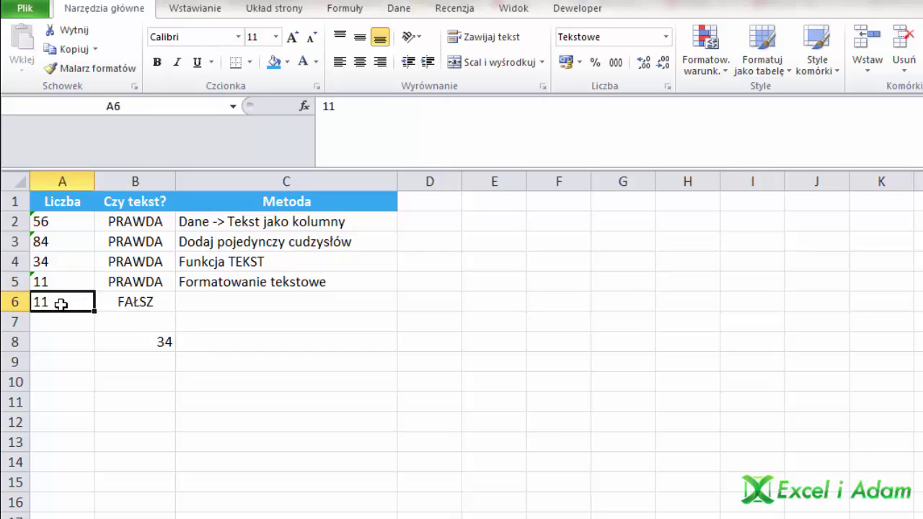
click(166, 305)
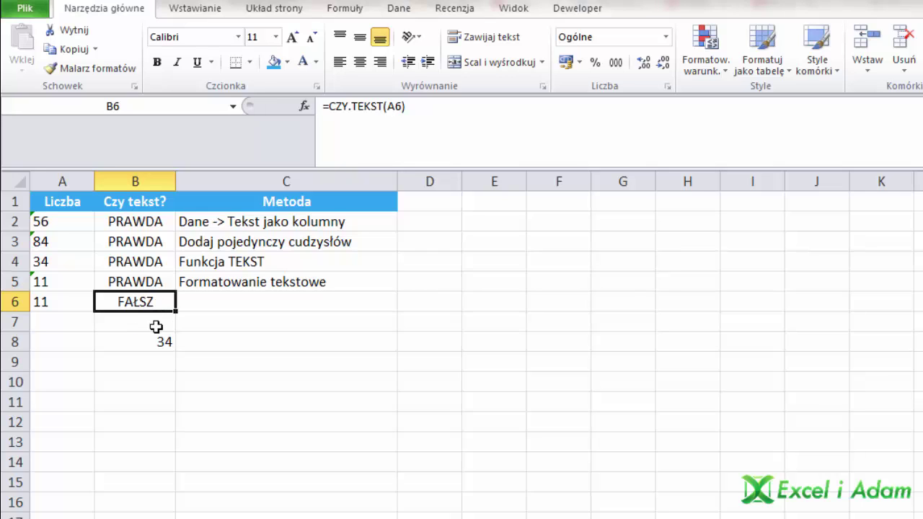
click(69, 282)
click(72, 301)
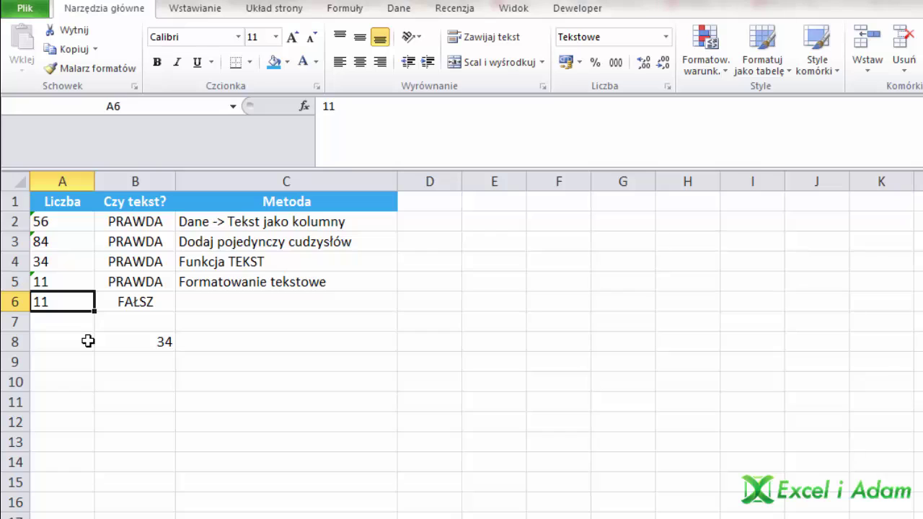
click(78, 283)
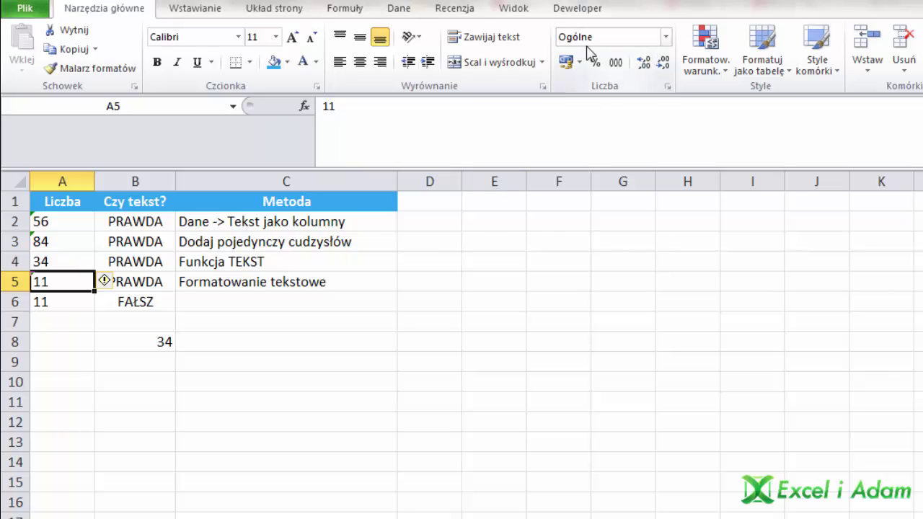
click(56, 303)
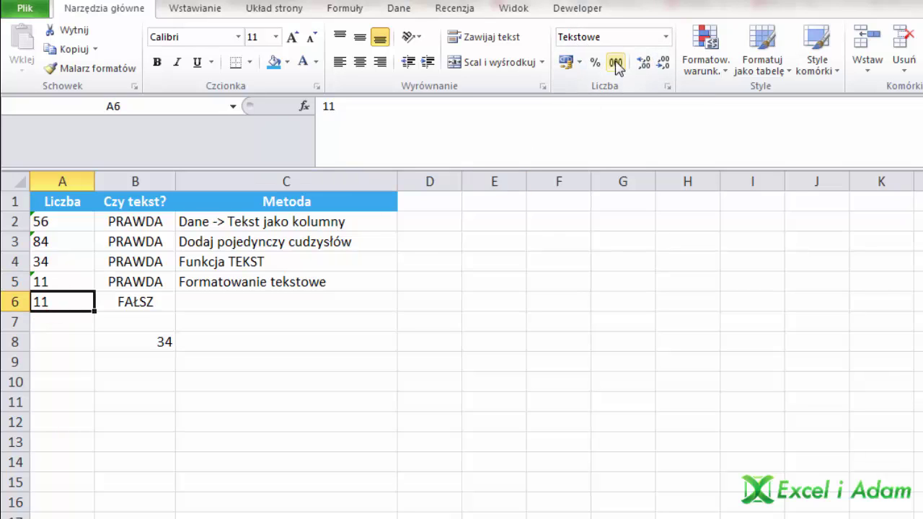
click(136, 288)
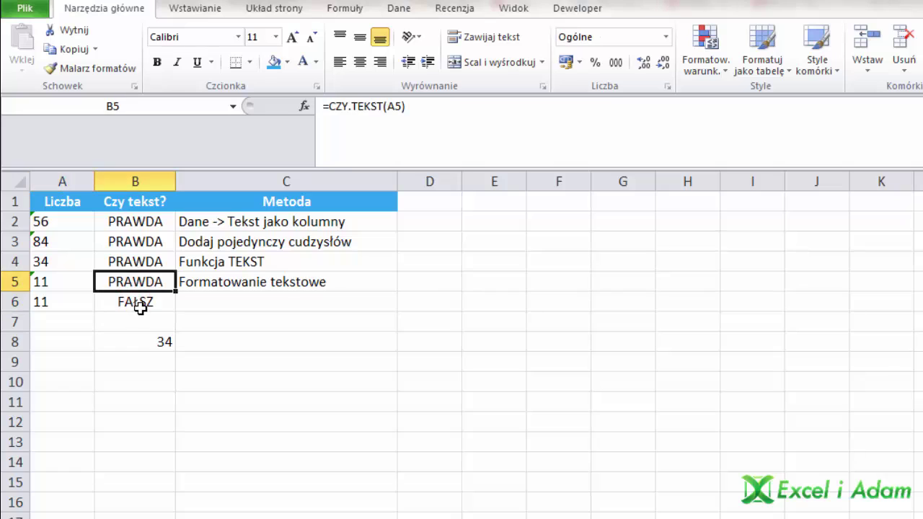
click(140, 303)
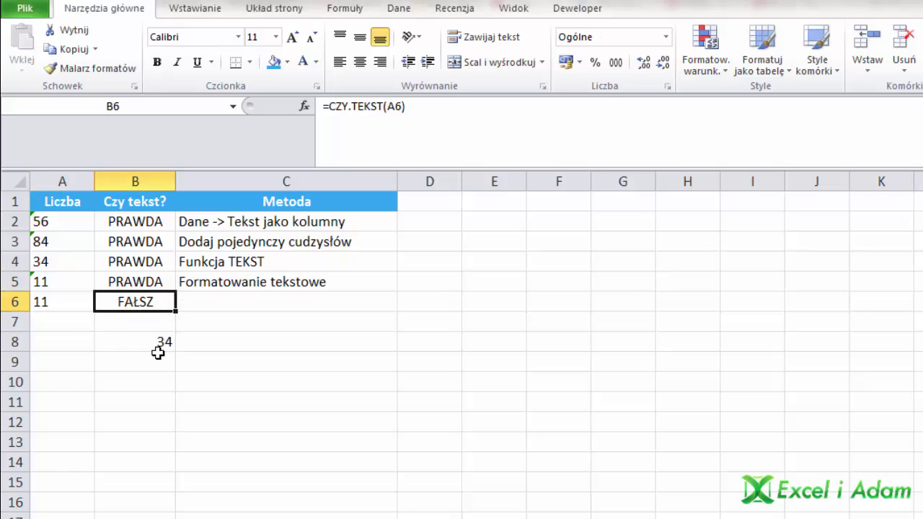